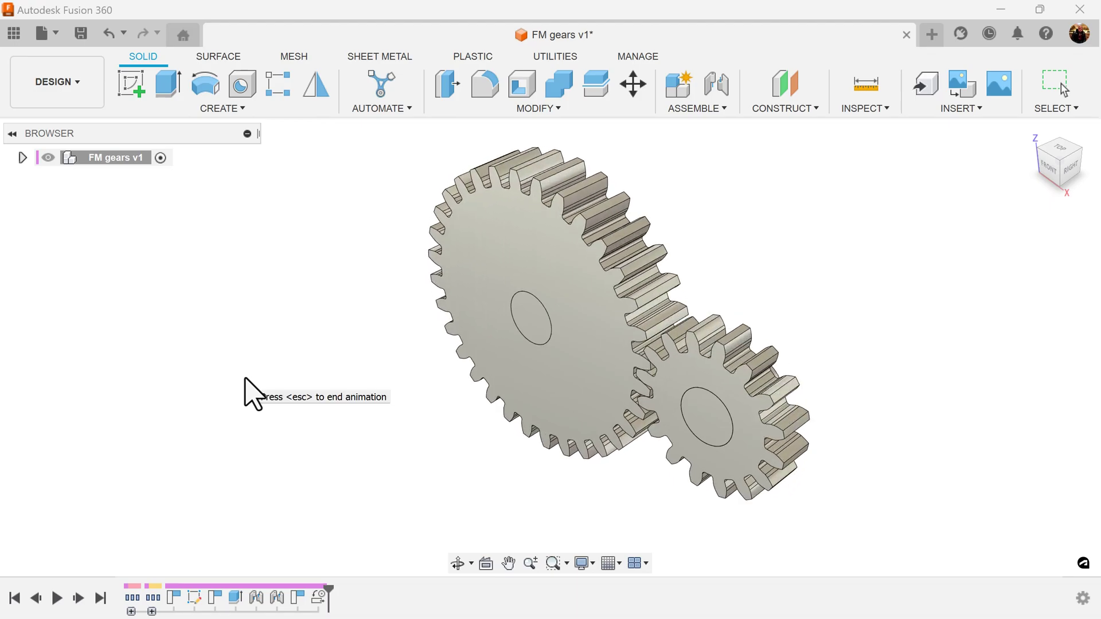
Switch the ribbon to the UTILITIES toolset above the FM gears v1 design.
click(556, 57)
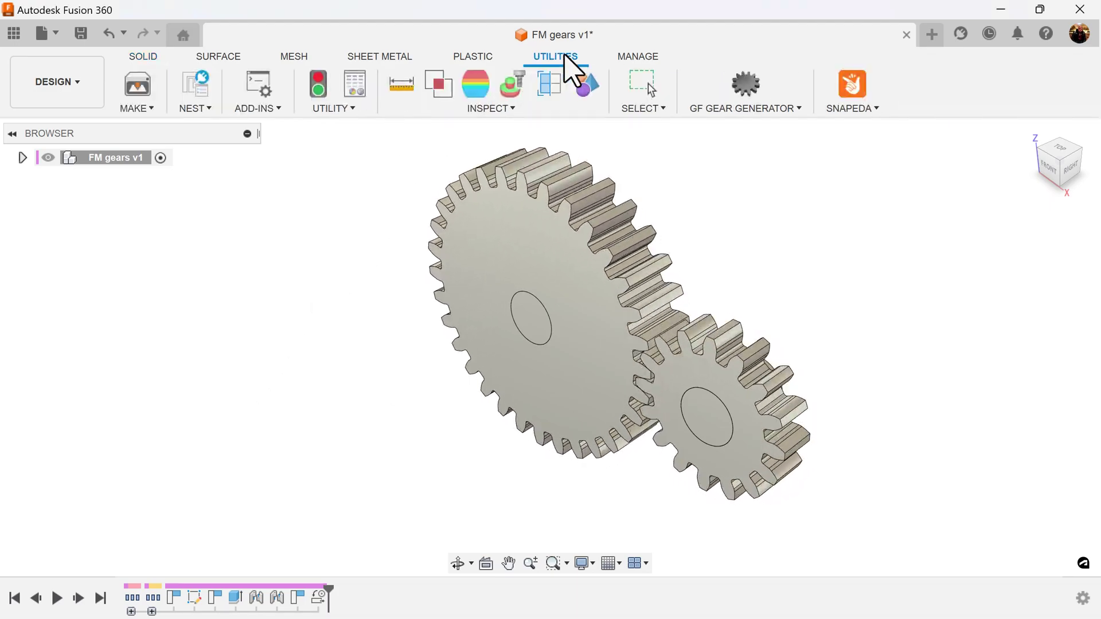
click(258, 109)
click(267, 145)
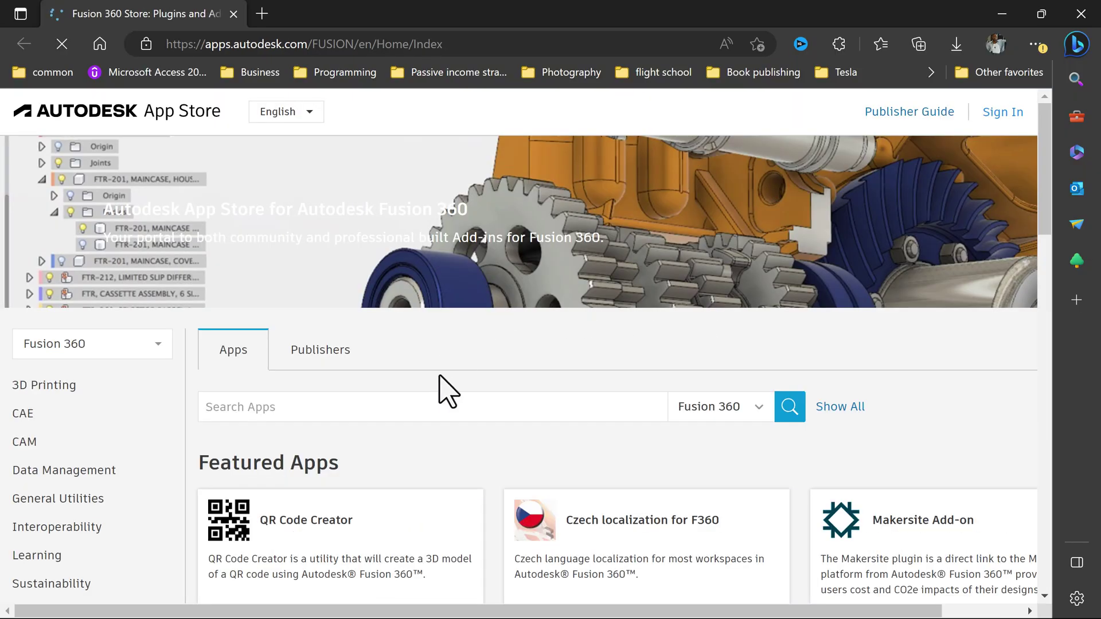
text(fm)
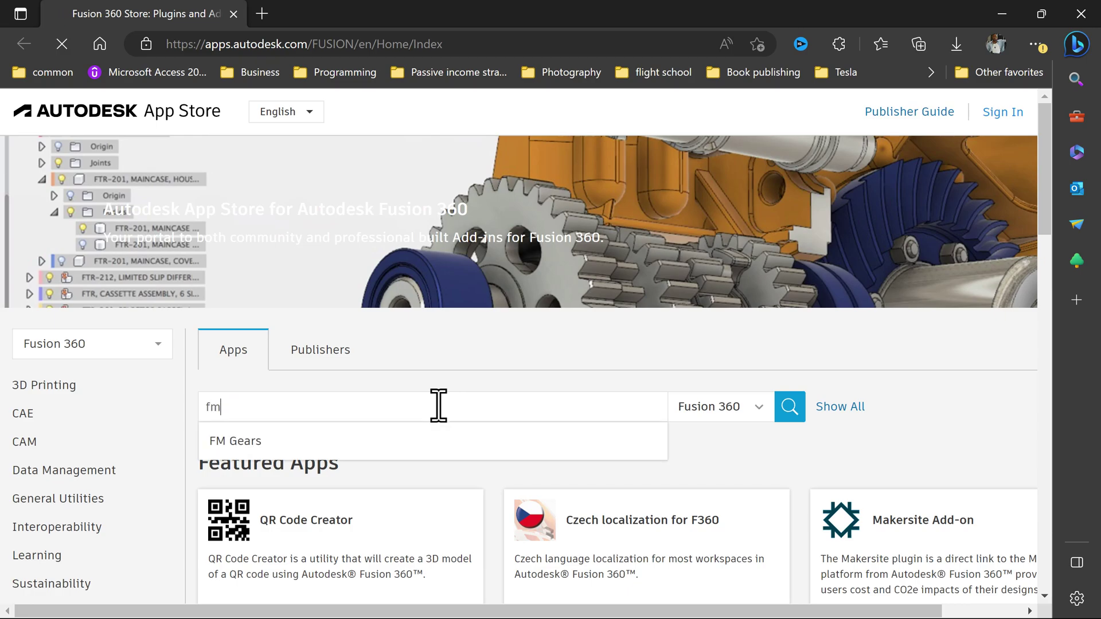
click(440, 443)
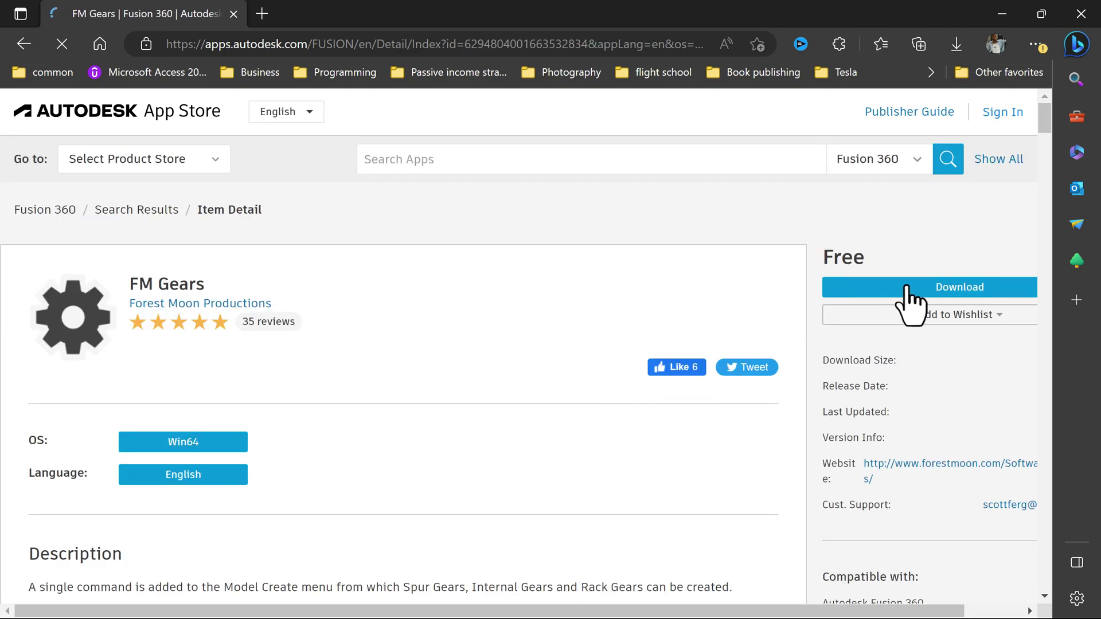
Run the FMGears add-in from Scripts and Add-Ins, then return to the SOLID tools.
click(1081, 13)
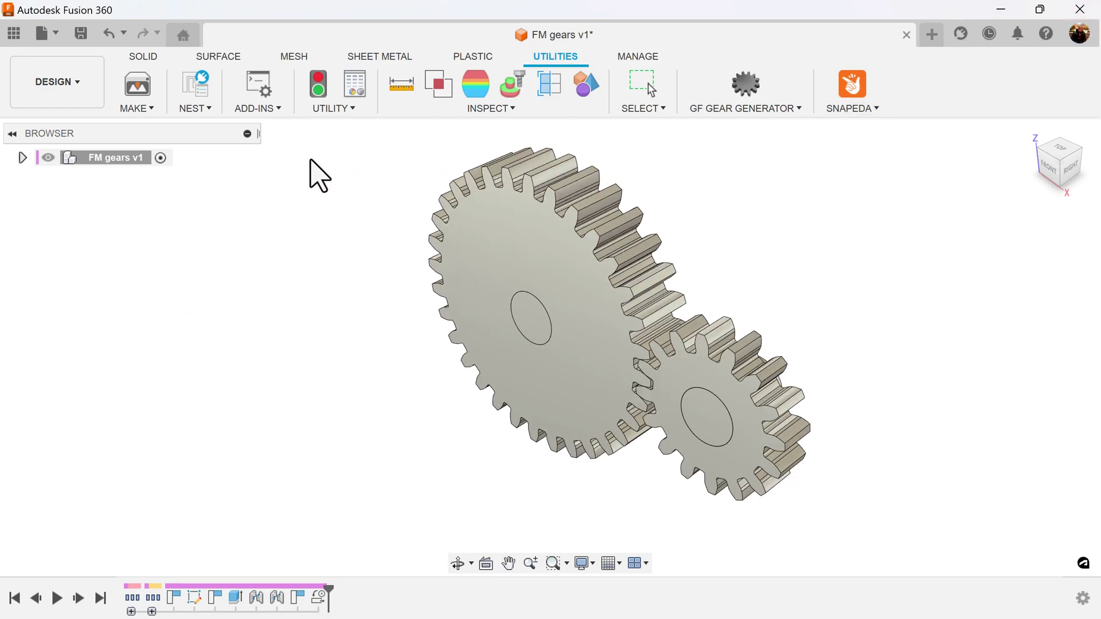
click(270, 112)
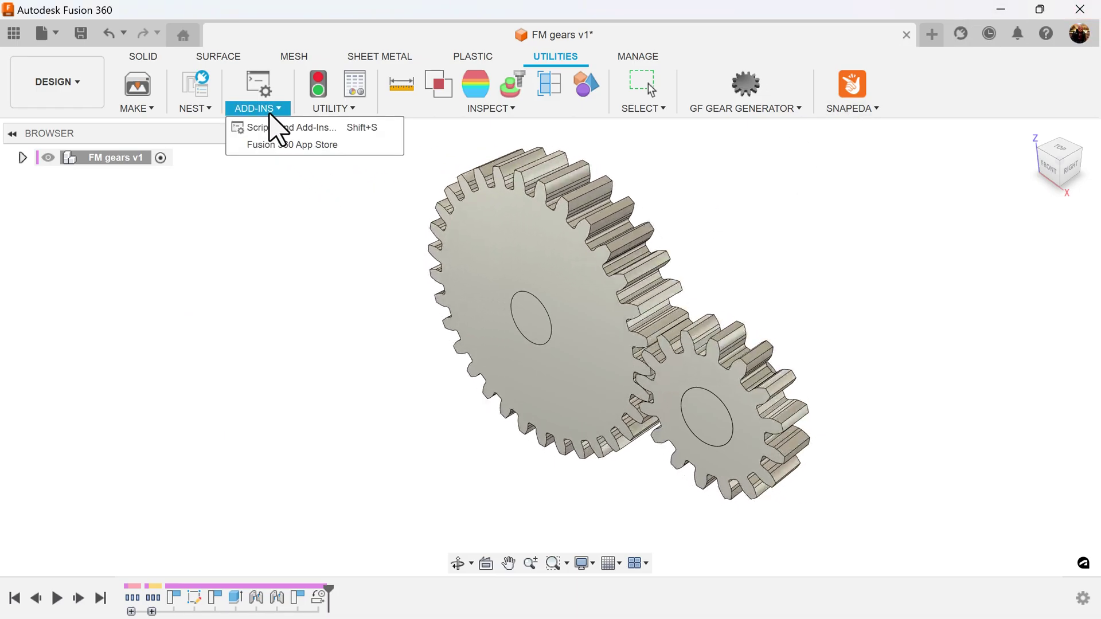
click(274, 126)
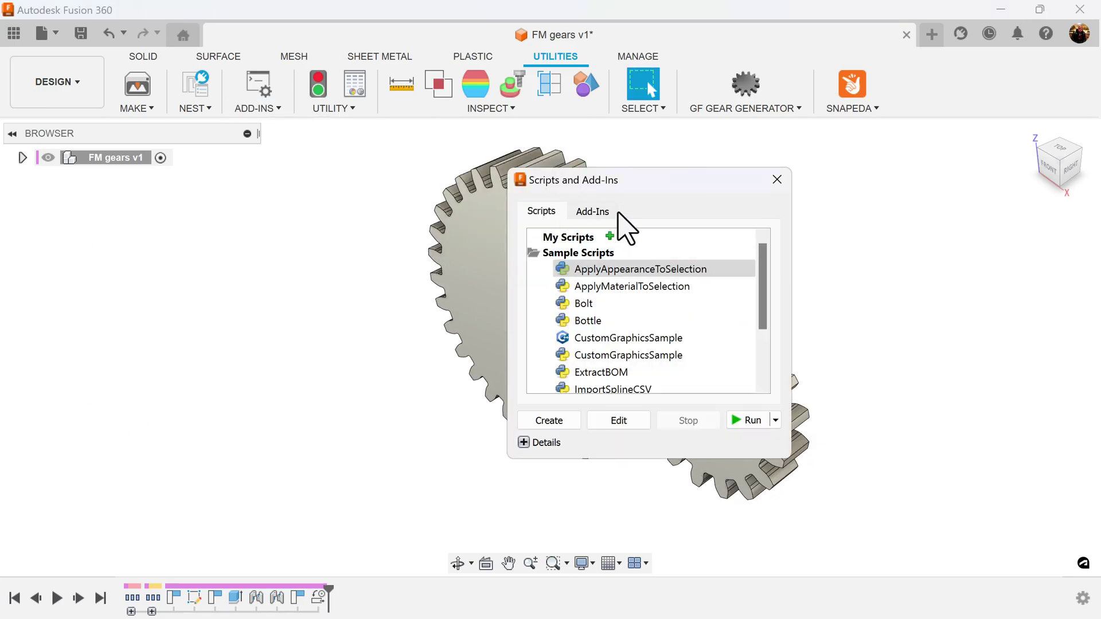
click(596, 211)
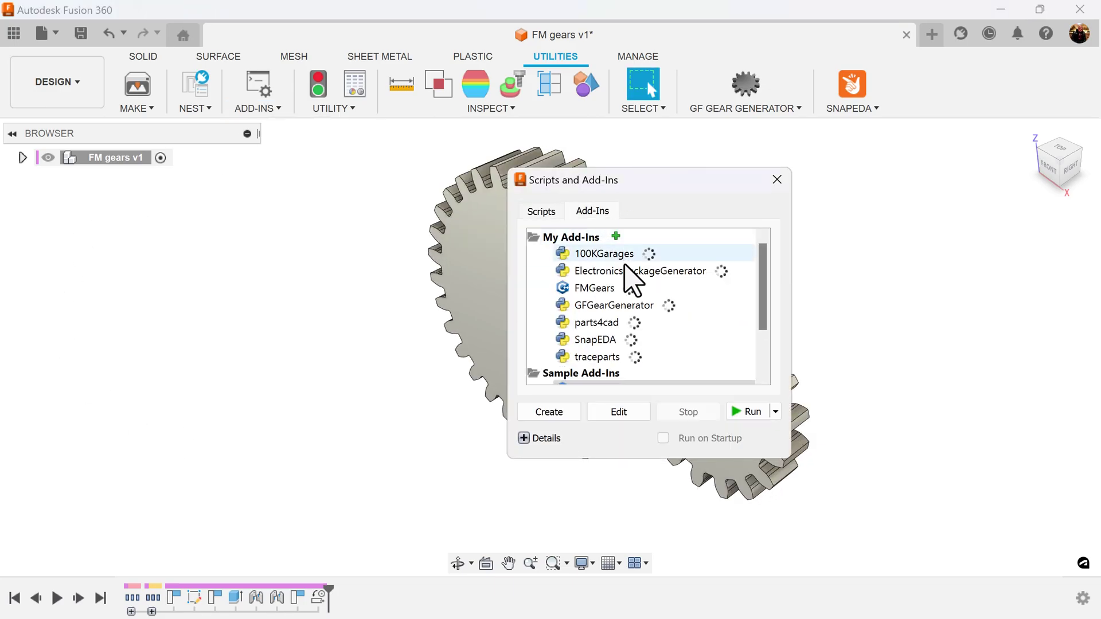
click(609, 289)
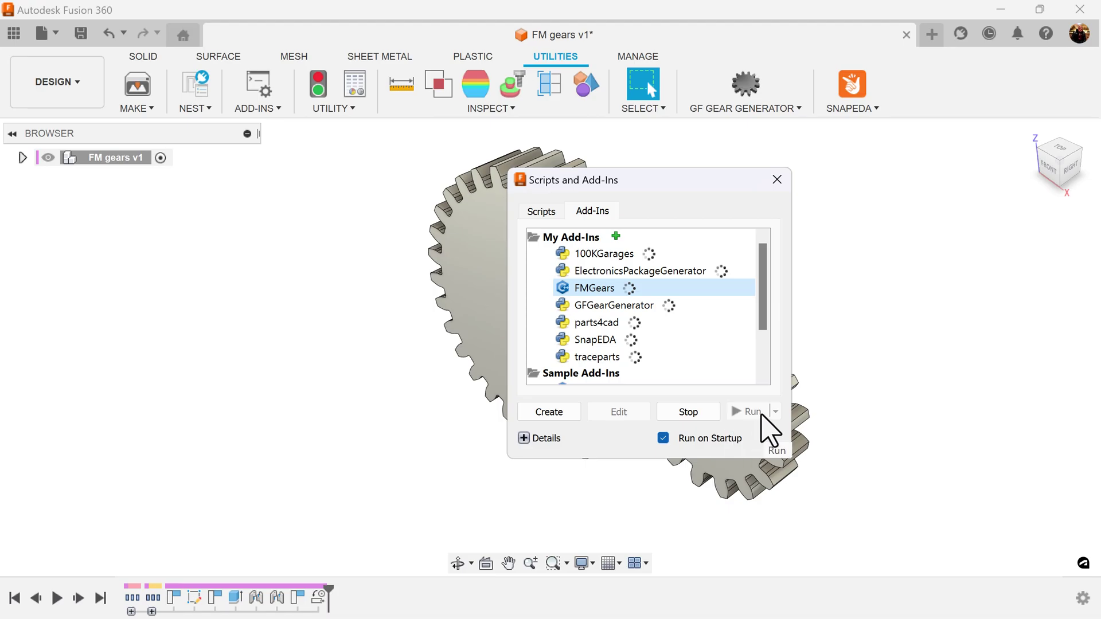
click(777, 180)
click(139, 57)
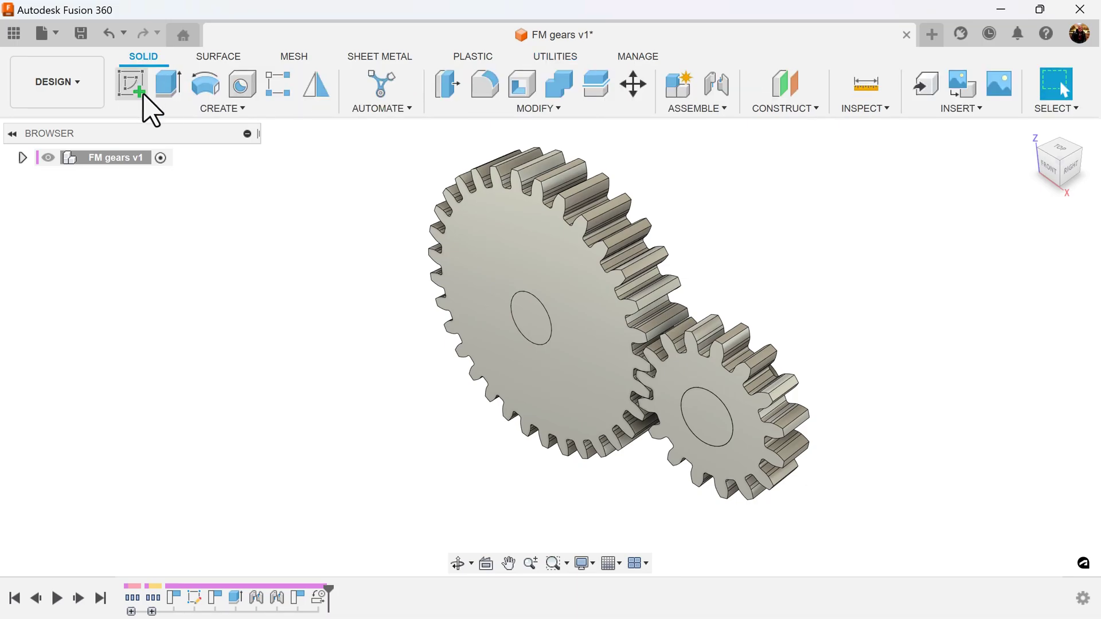
click(220, 109)
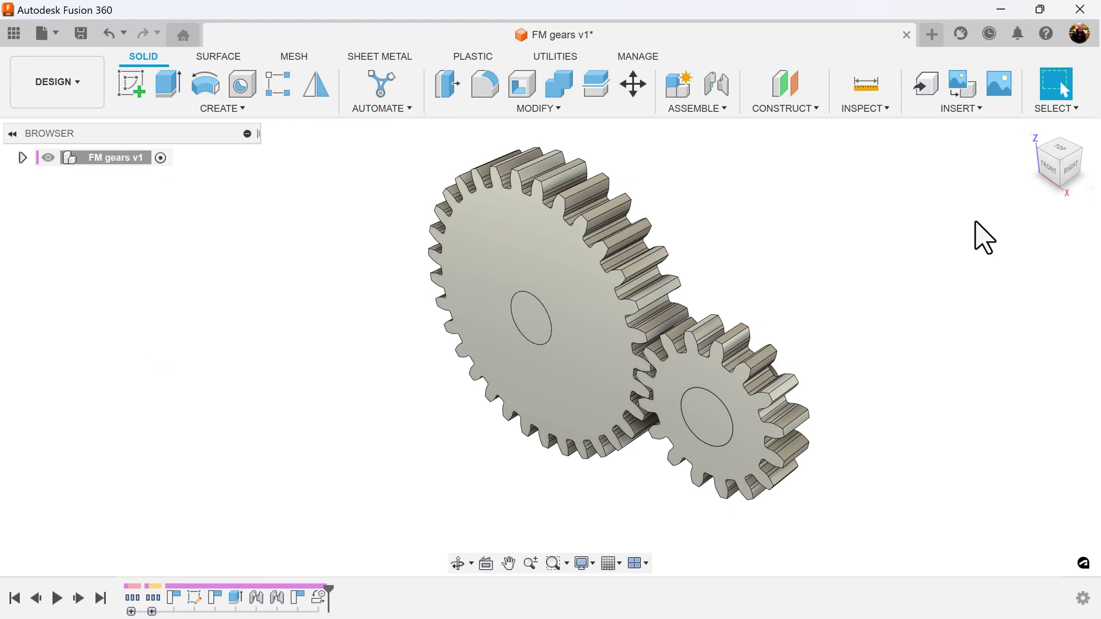
Start a new blank design and bring up the FM Gears generator panel.
click(933, 36)
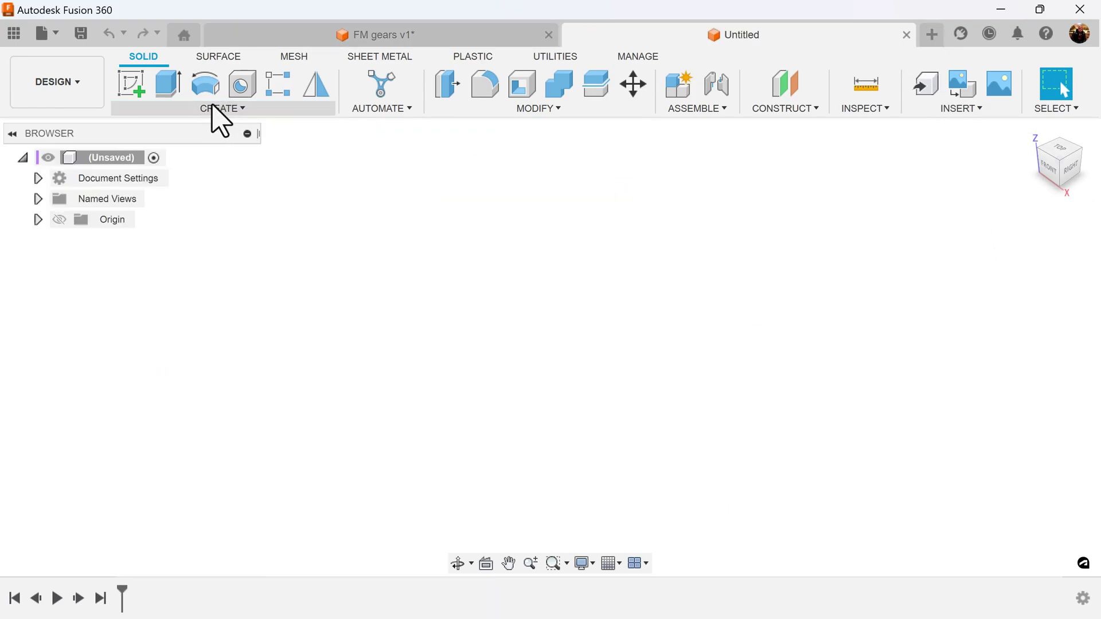
click(220, 108)
click(153, 564)
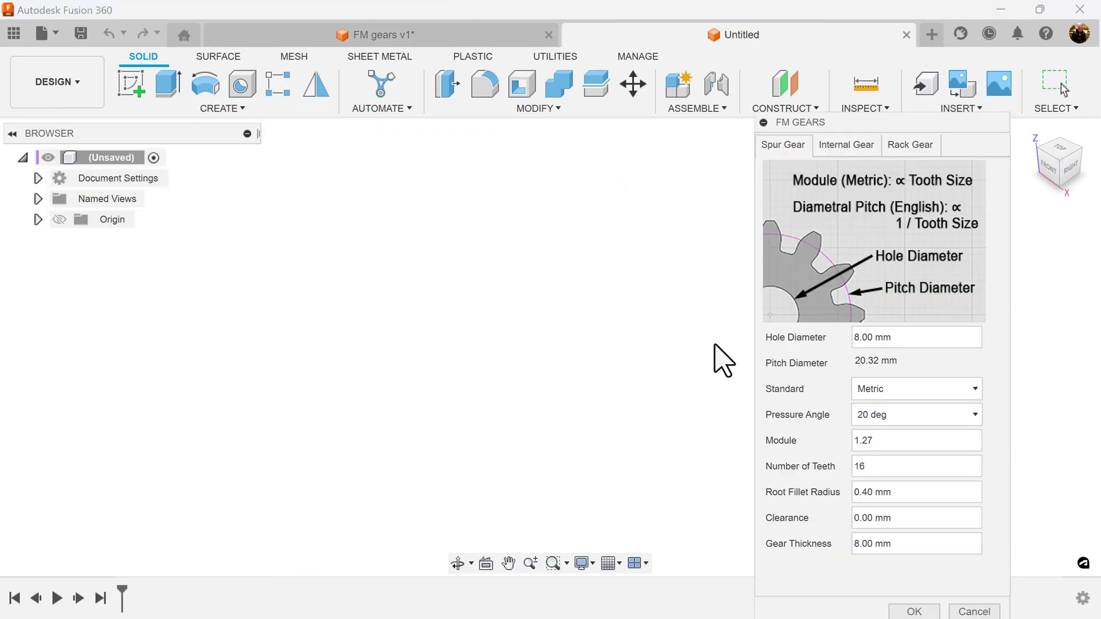
drag(932, 128, 812, 60)
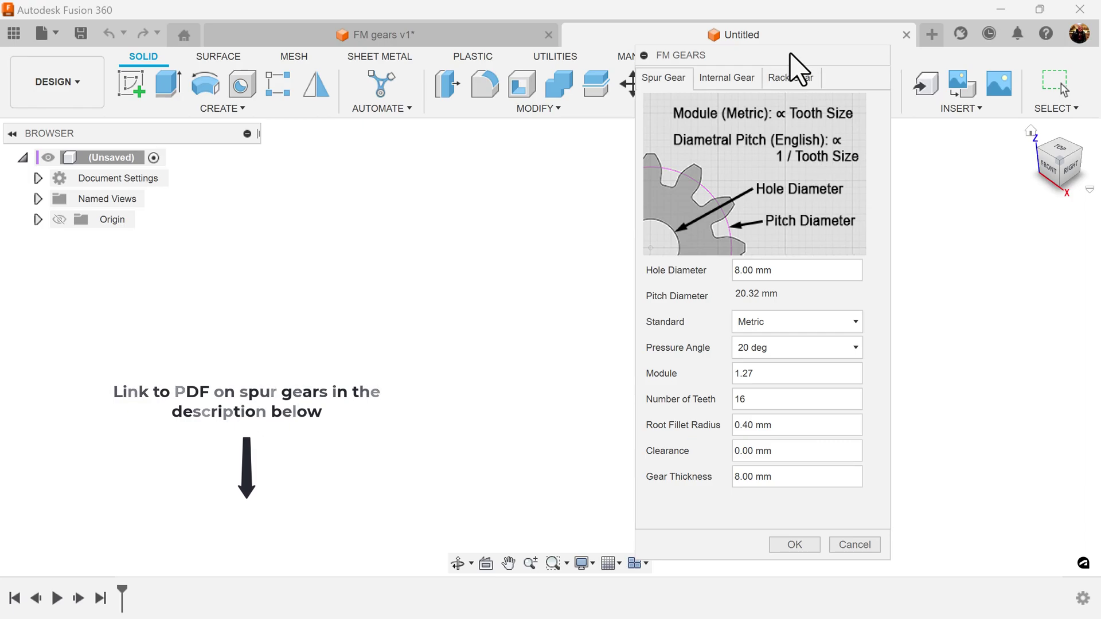
mouse_move(791, 54)
mouse_down()
mouse_move(811, 50)
mouse_move(784, 40)
mouse_up()
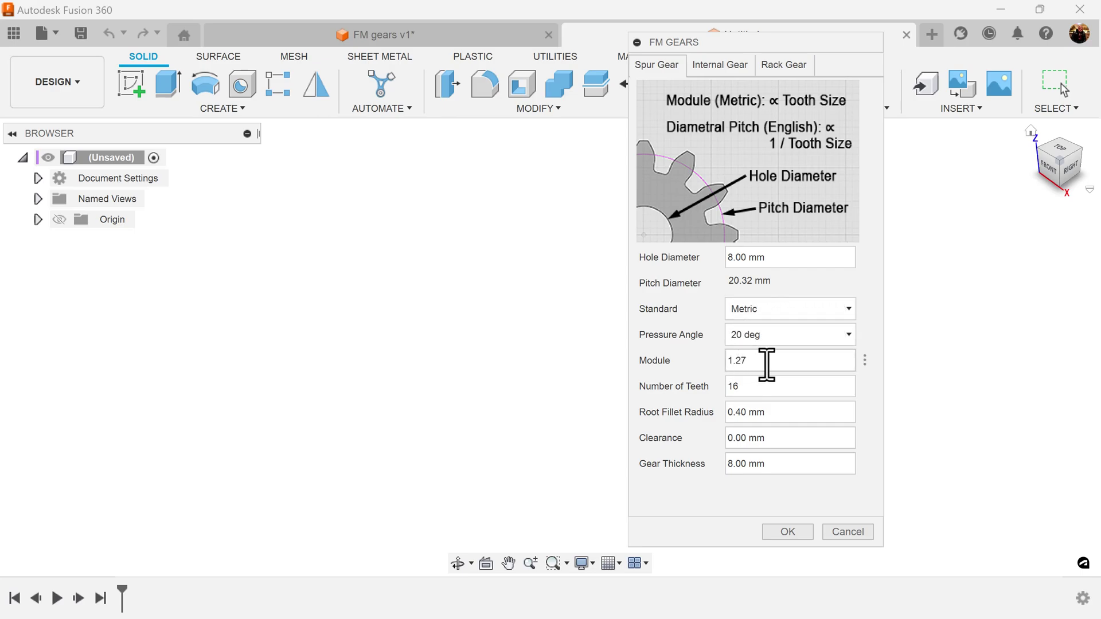
Keep the Metric standard and create the 16-tooth, module 1.27 gear, viewed from the front.
click(829, 310)
click(820, 329)
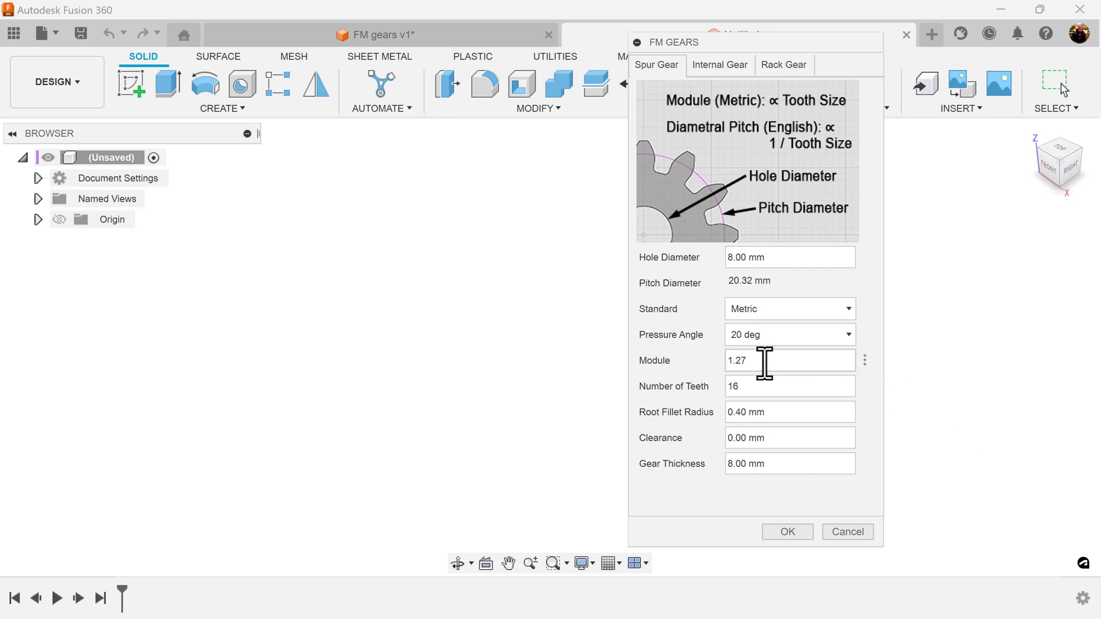
click(803, 310)
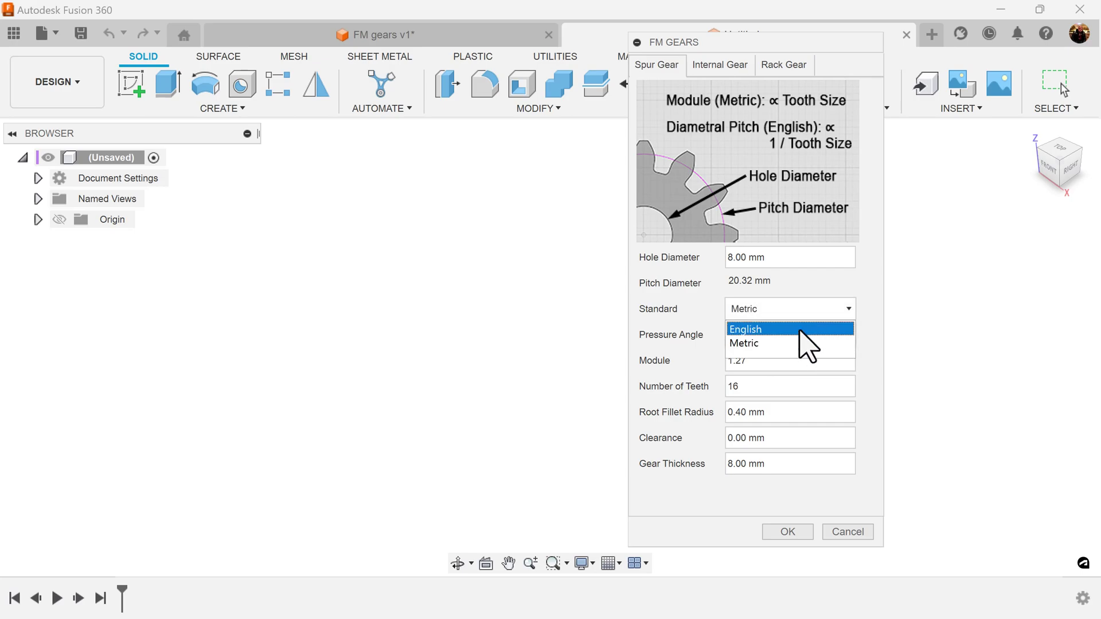
click(801, 331)
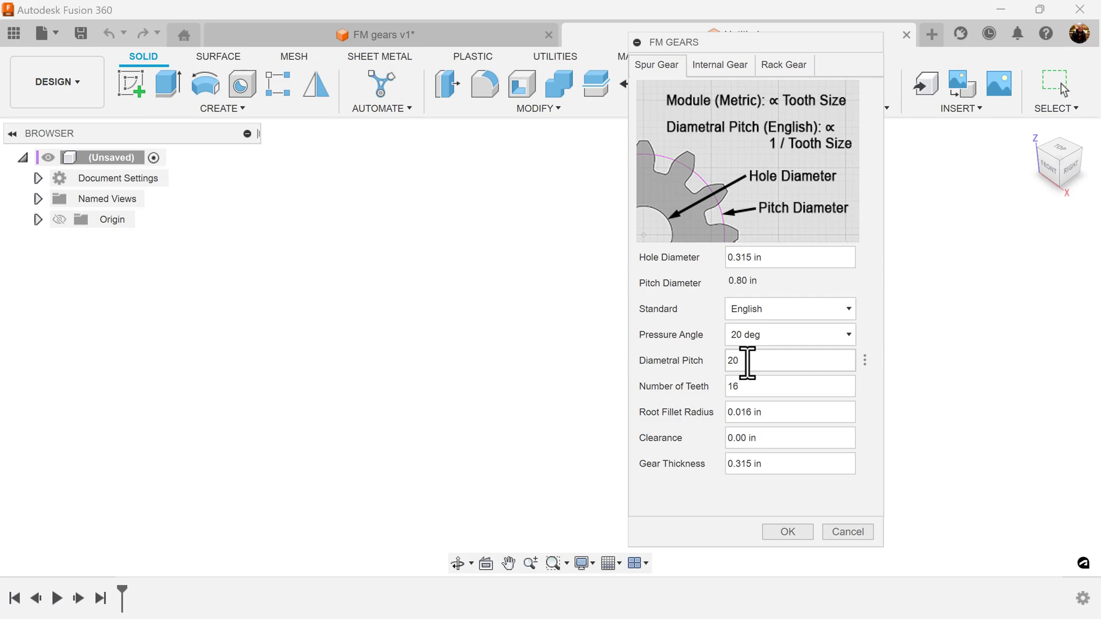
click(817, 312)
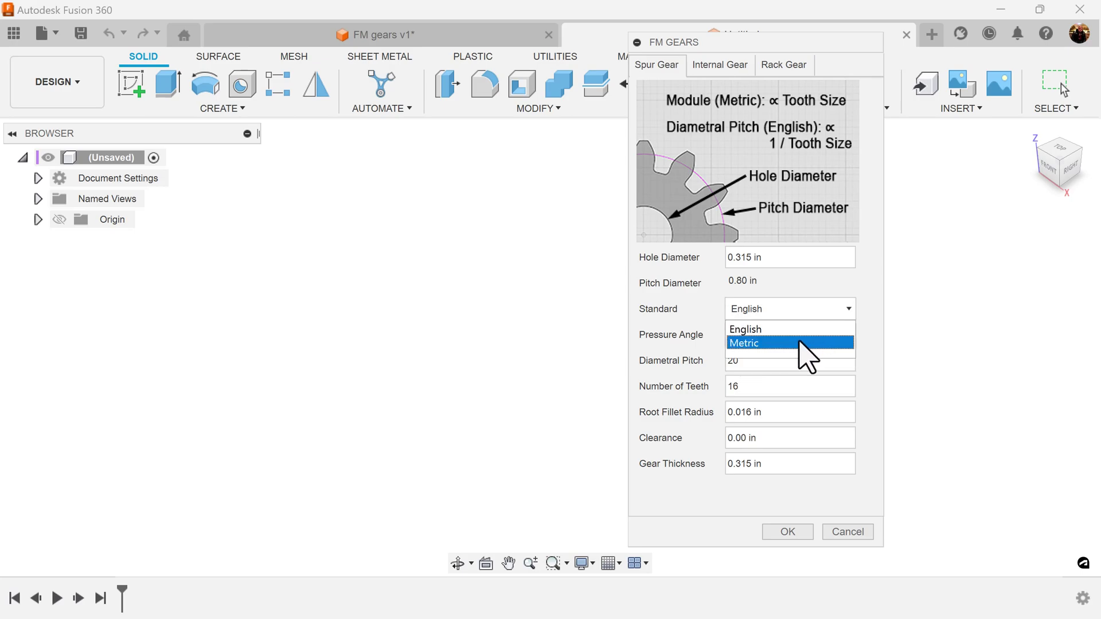
click(807, 344)
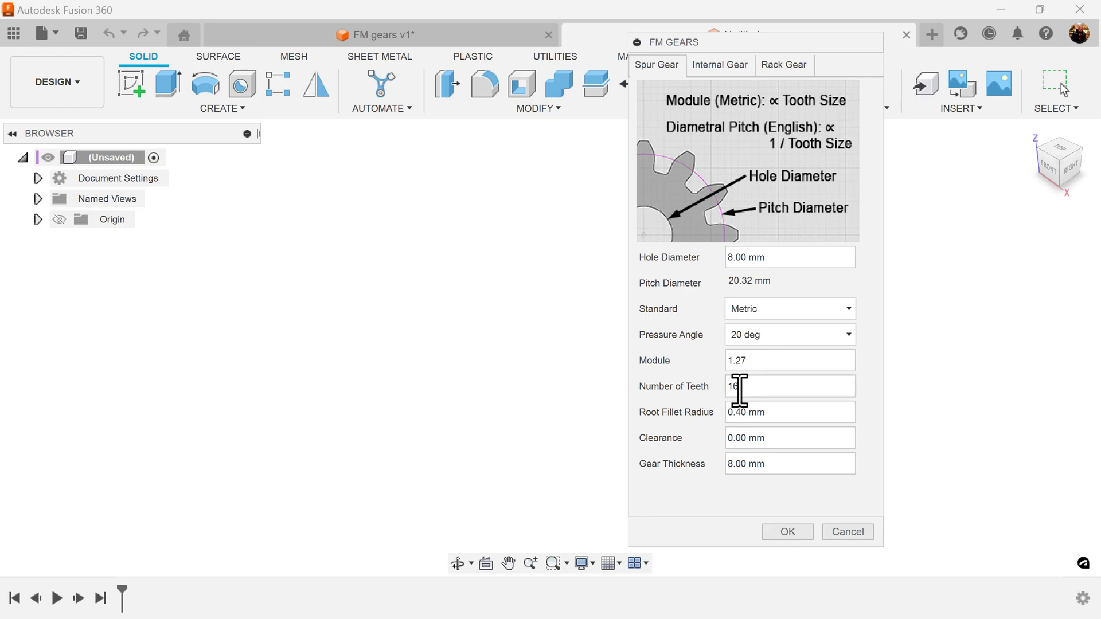
click(803, 533)
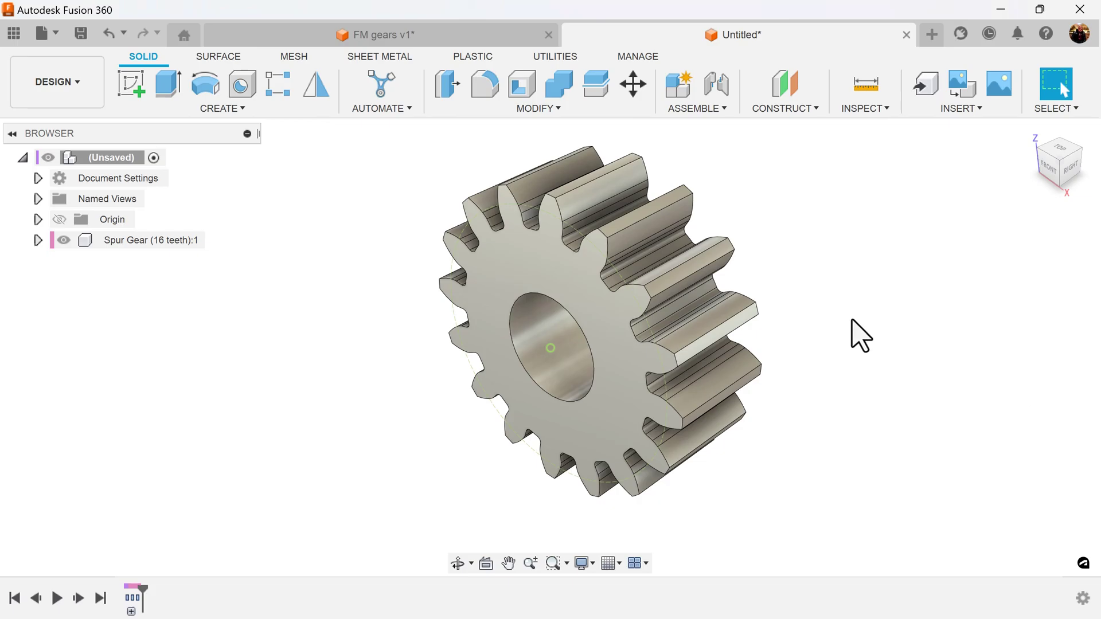
click(1045, 171)
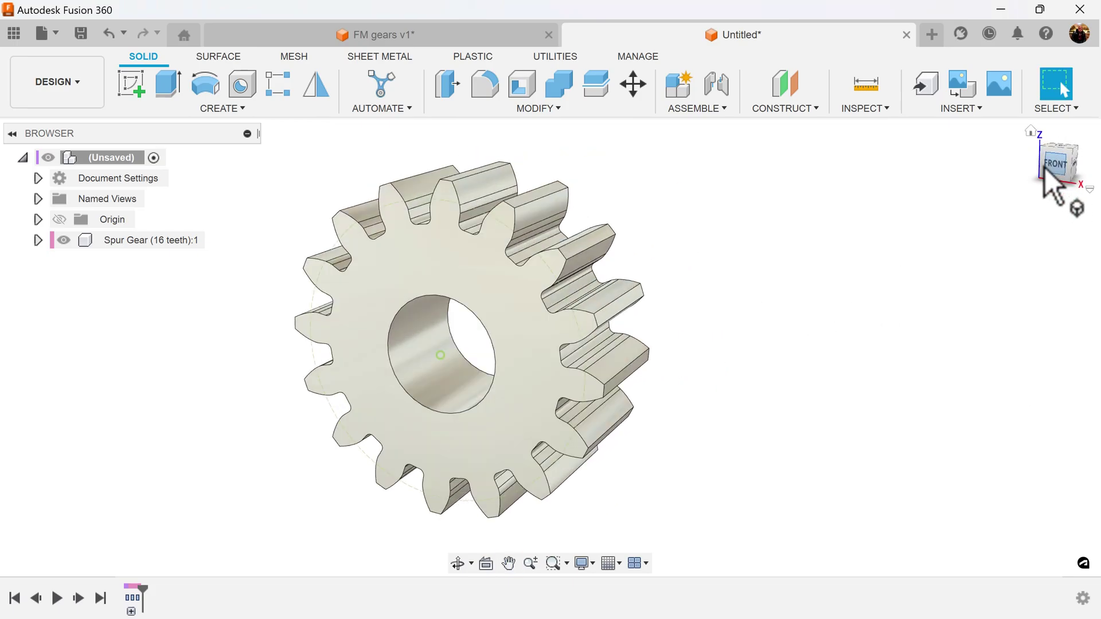
Generate a second FM gear with 32 teeth.
click(222, 110)
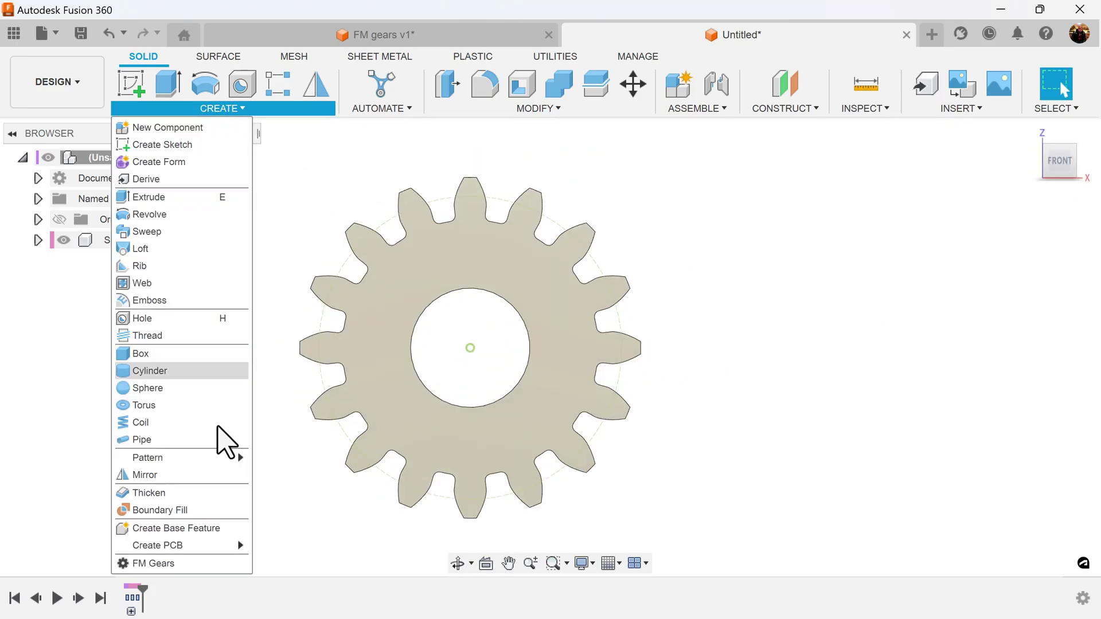
click(221, 562)
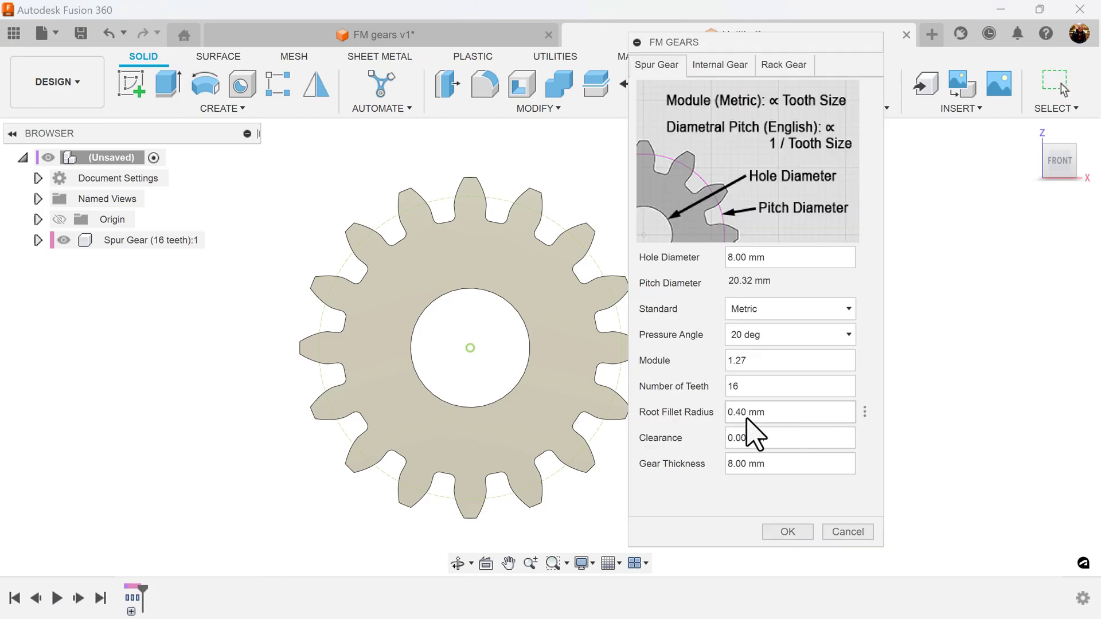
drag(769, 386, 720, 384)
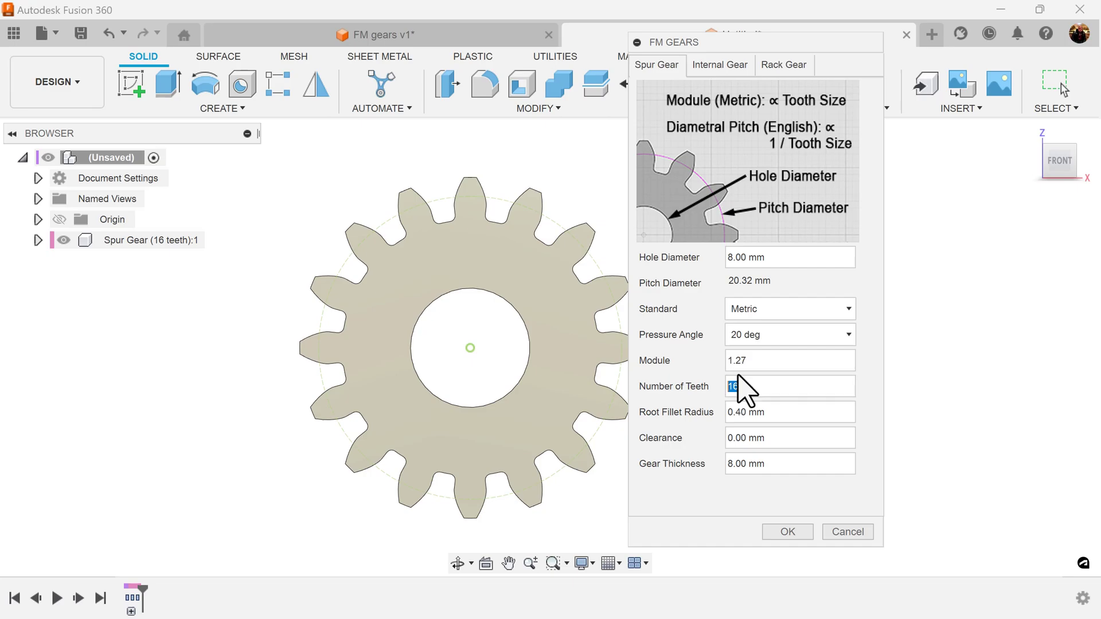
click(800, 534)
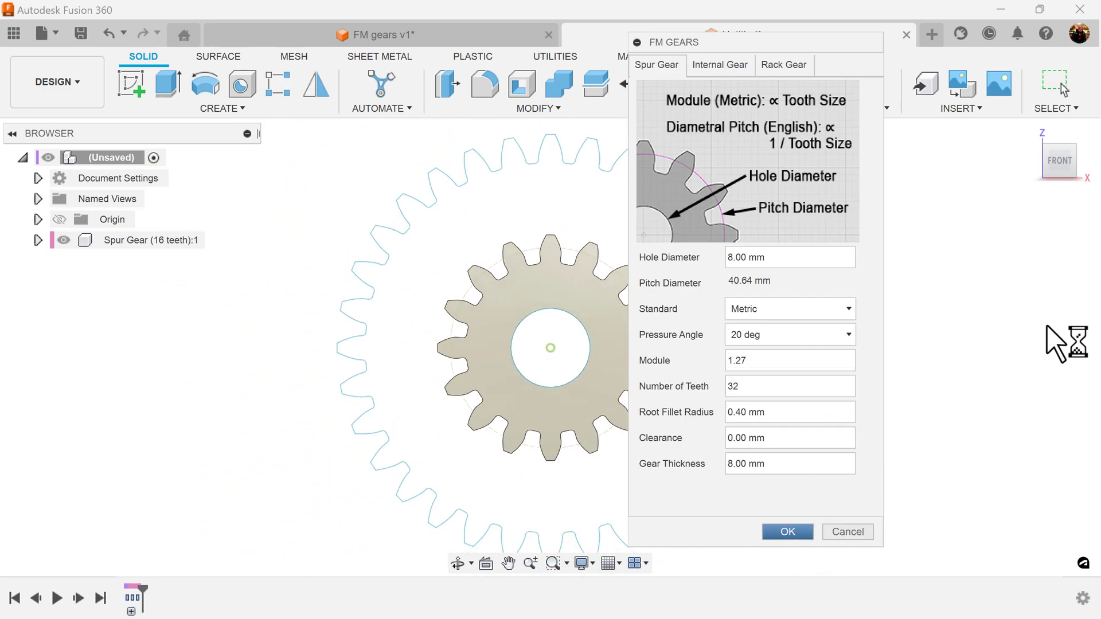
Move the 16-tooth gear beside the 32-tooth gear so their teeth mesh.
scroll(924, 367, down, 5)
middle_drag(929, 364, 730, 329)
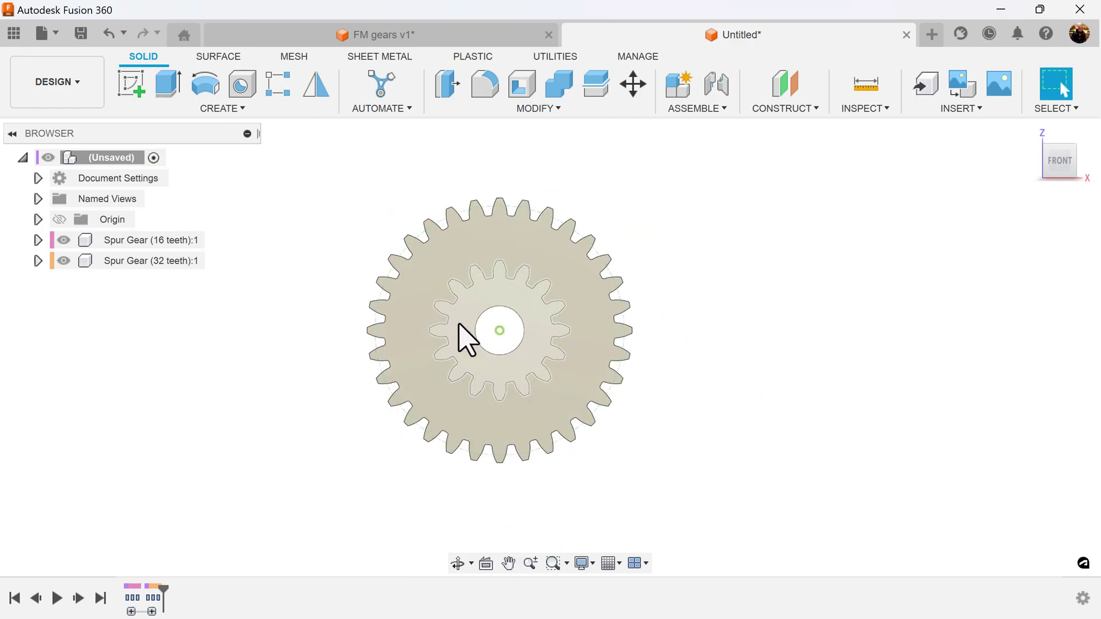
drag(465, 339, 670, 350)
scroll(914, 356, up, 3)
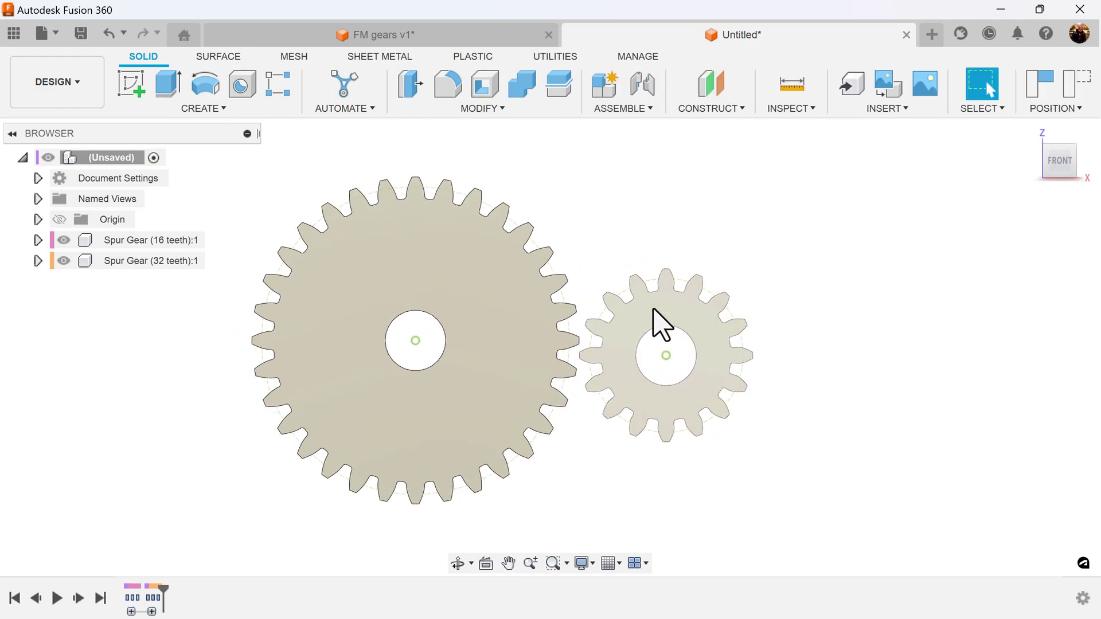
scroll(617, 258, up, 1)
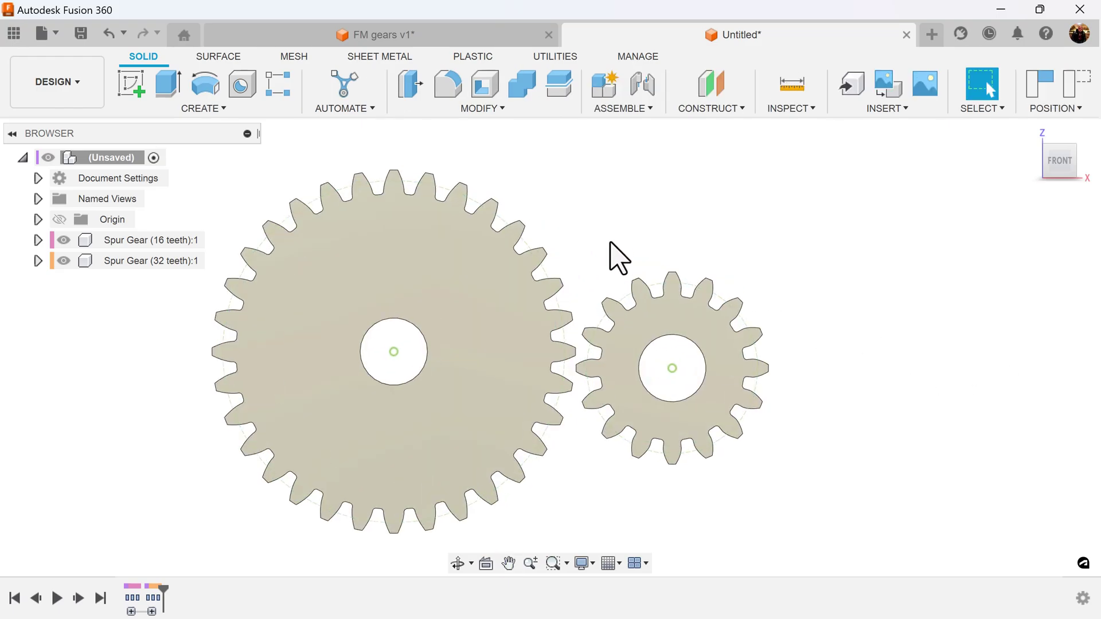
middle_drag(609, 242, 685, 231)
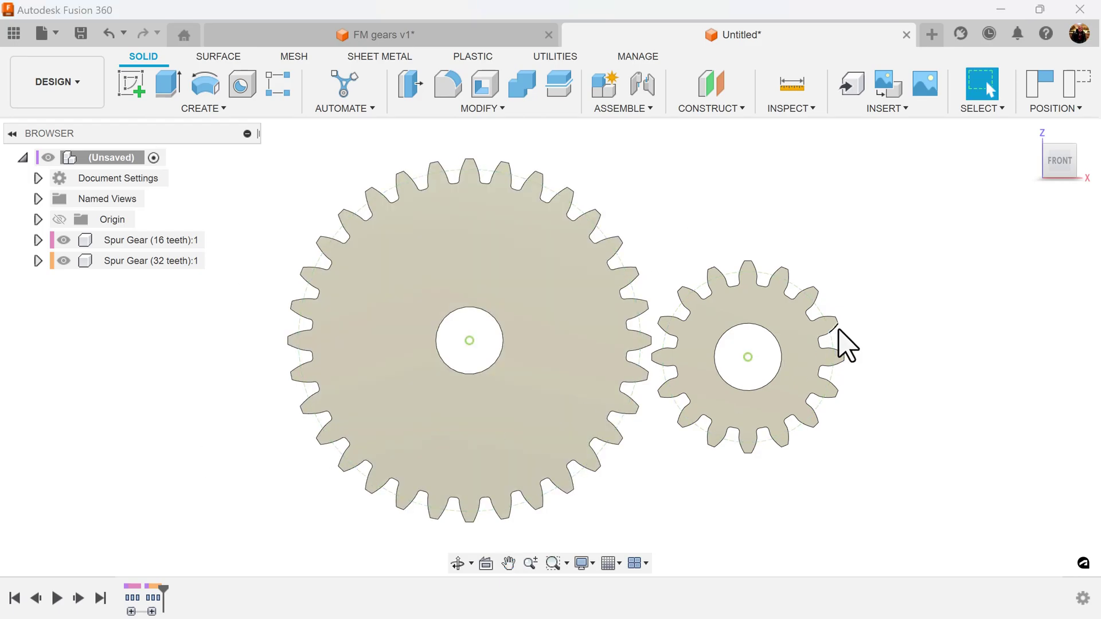
click(833, 372)
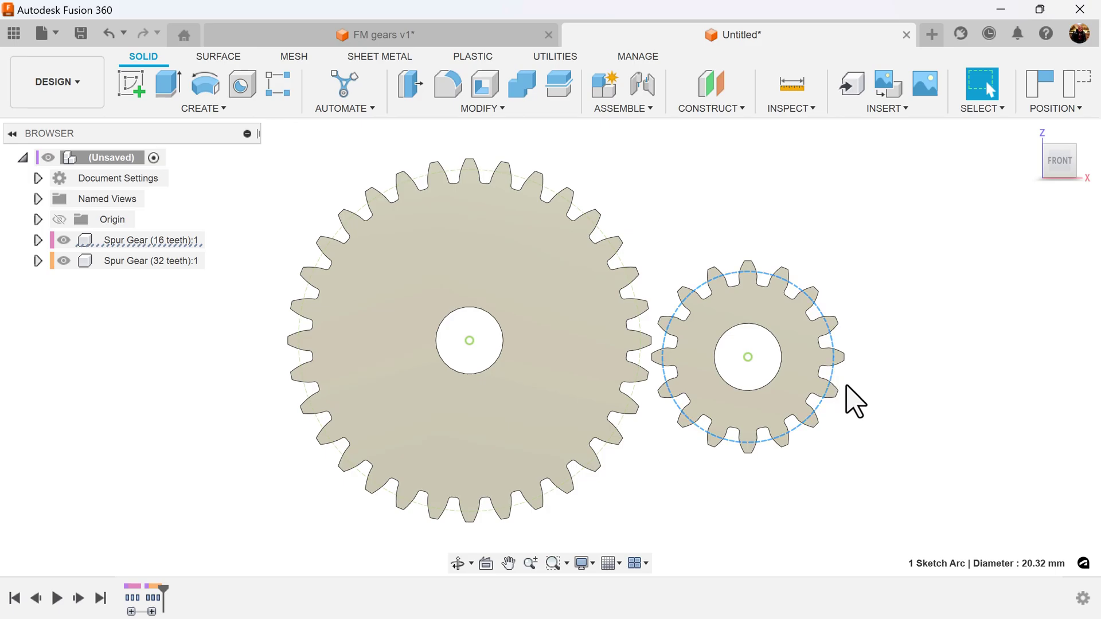
click(616, 420)
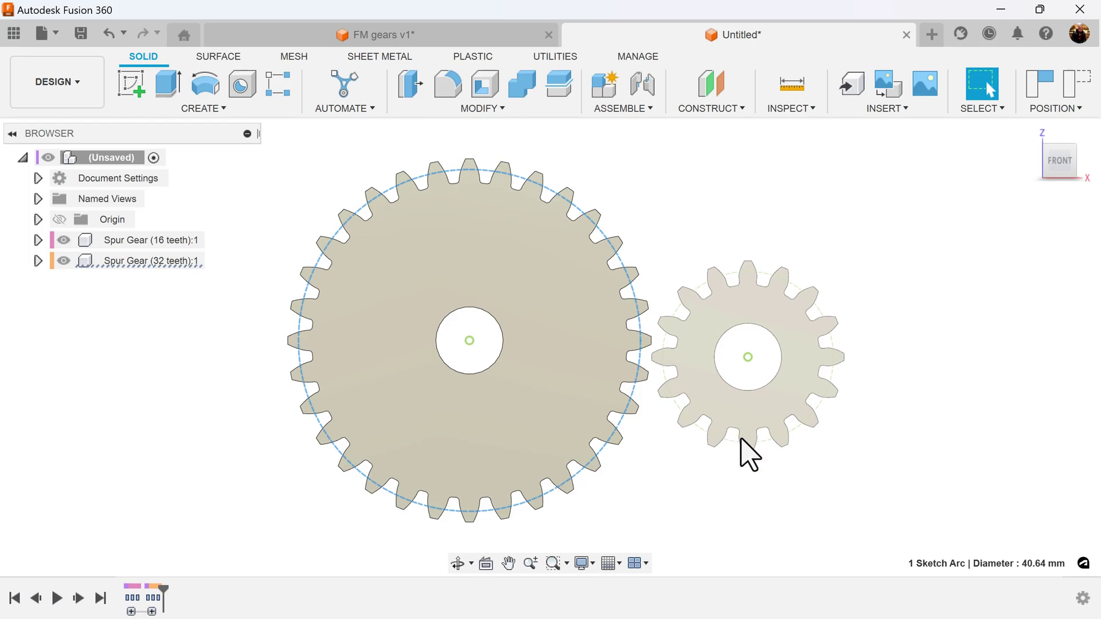
click(795, 481)
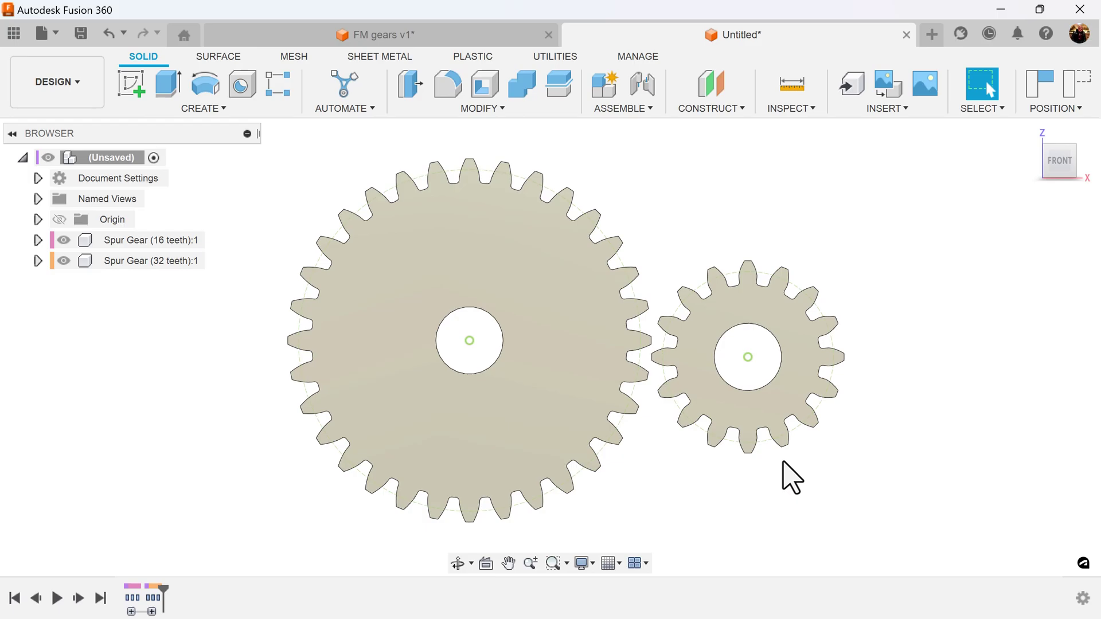
Start a sketch on the large gear's face, capturing the current gear positions.
click(133, 88)
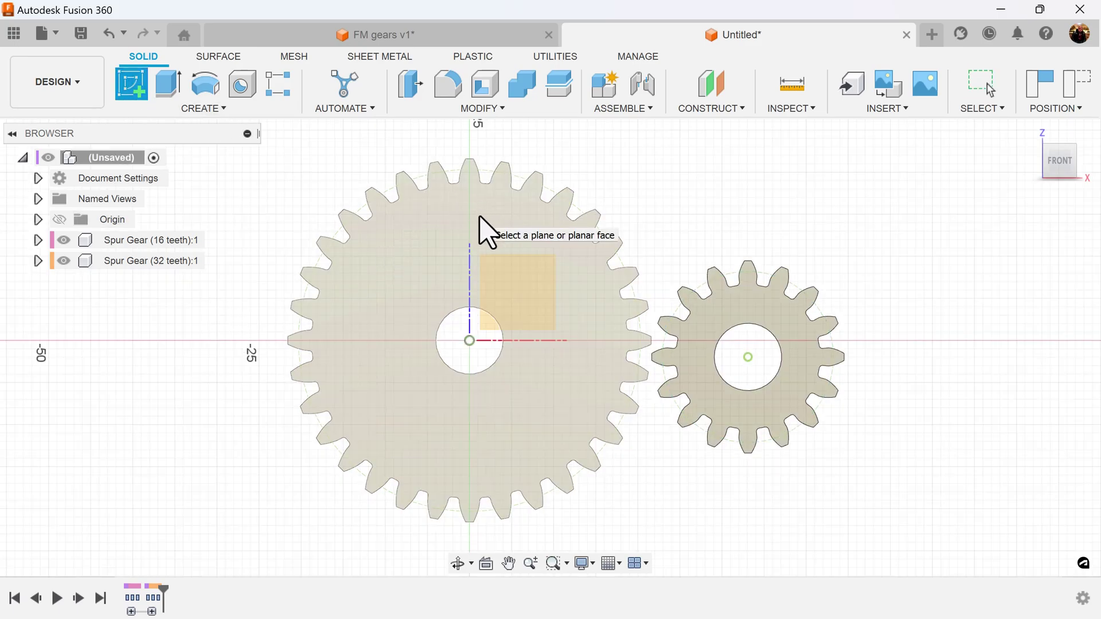
click(486, 232)
click(676, 344)
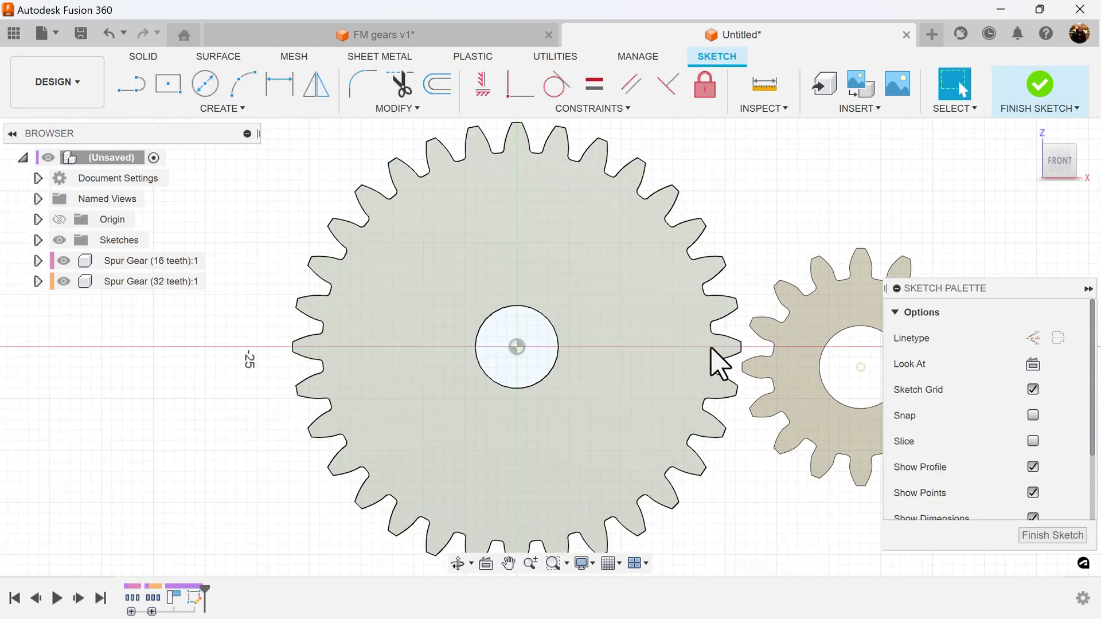
mouse_move(711, 348)
middle_down()
mouse_move(575, 354)
mouse_move(585, 369)
middle_up()
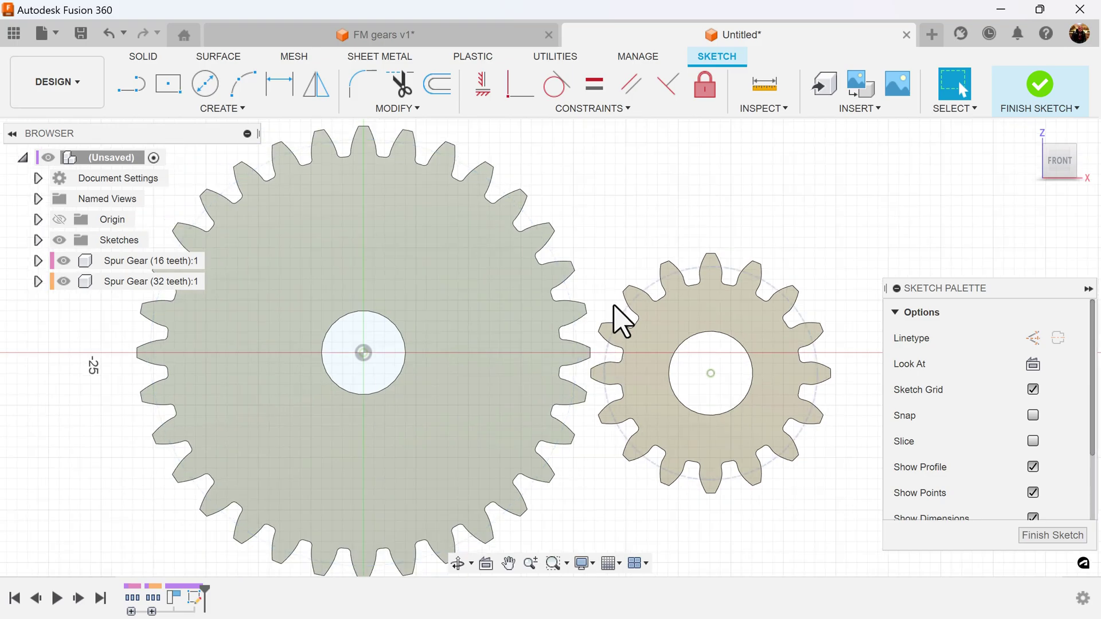
Draw a 30.51 mm line from the large gear's centre toward the small gear.
click(133, 91)
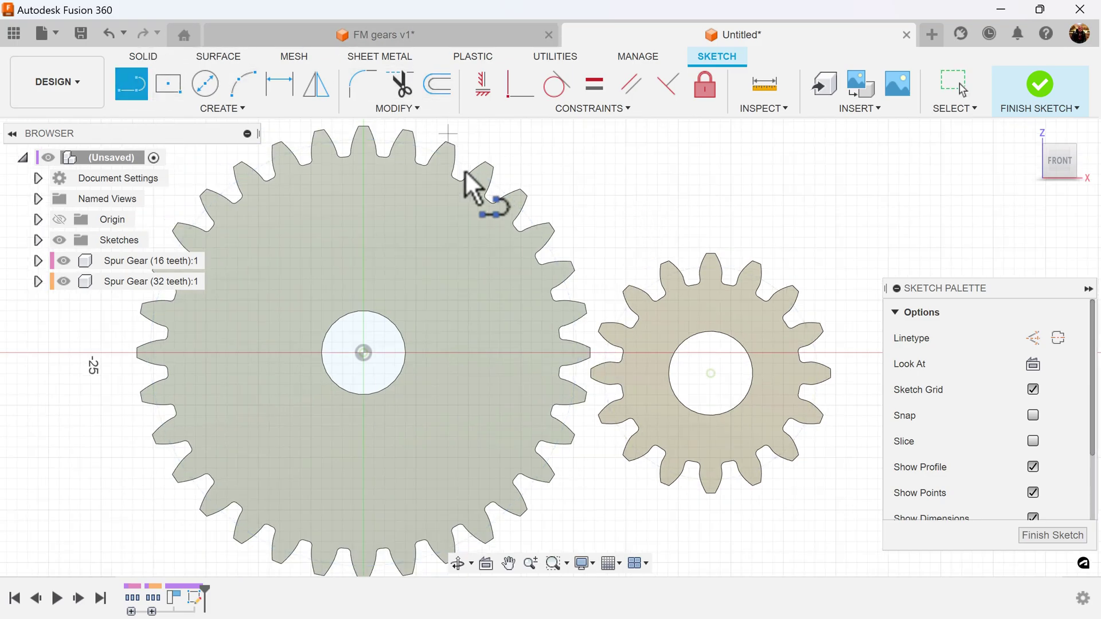
click(364, 353)
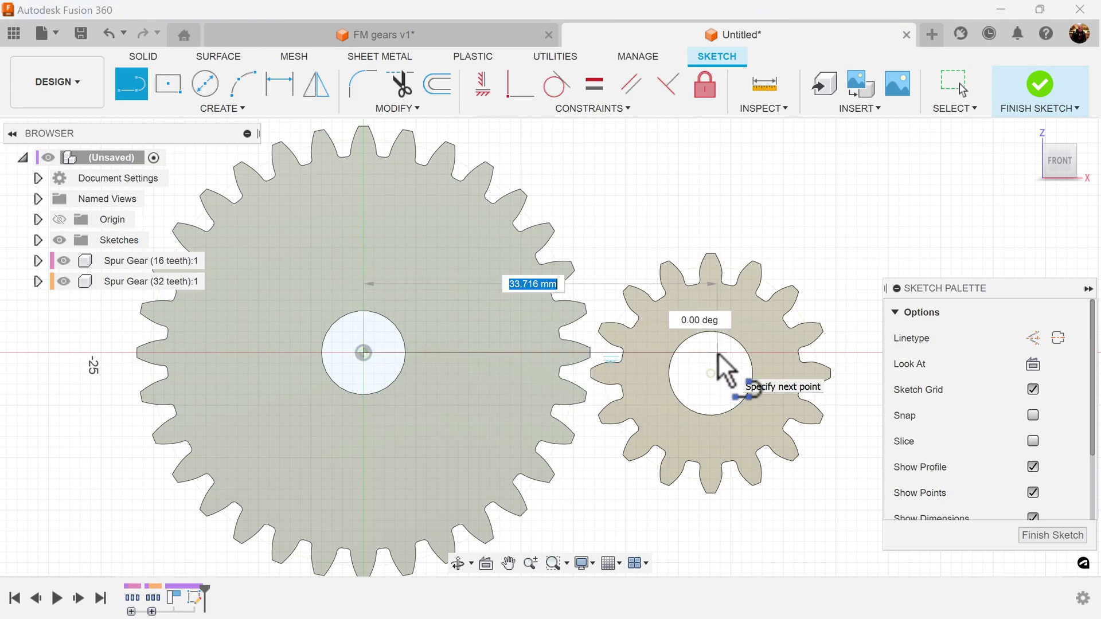
text(30.51)
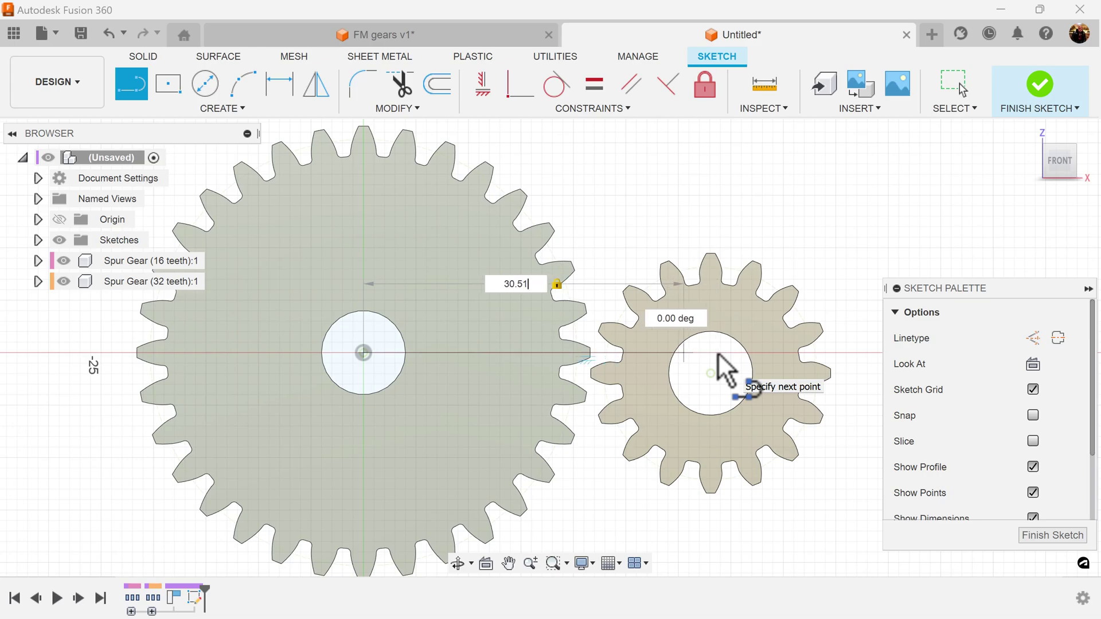
key(Return)
key(Escape)
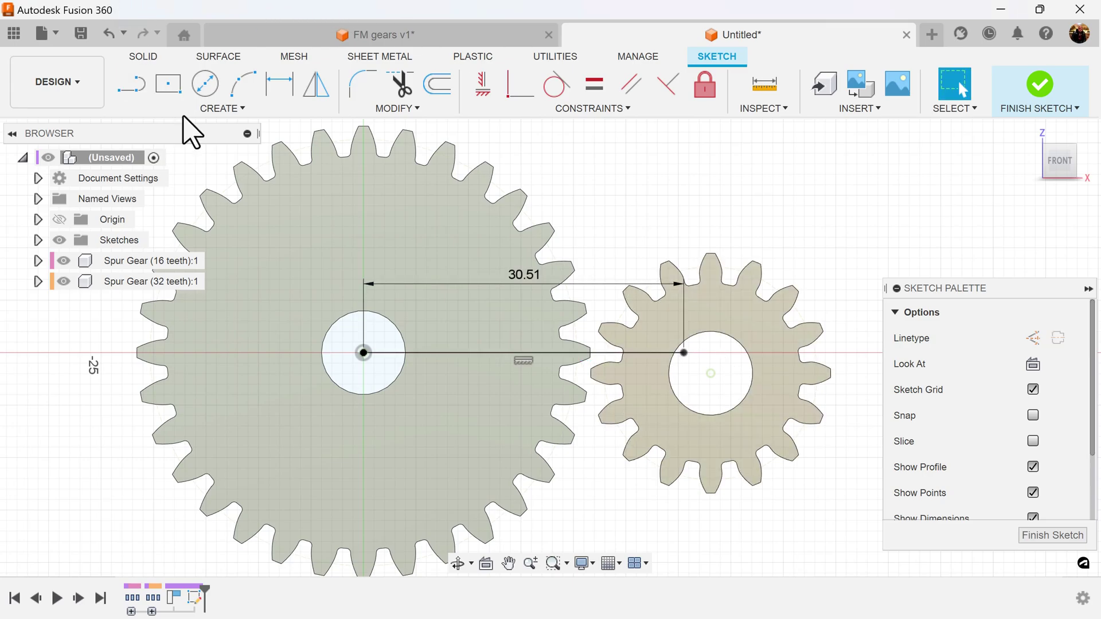
Draw a Ø7.96 mm circle at the large gear's centre, correcting its diameter dimension.
click(204, 84)
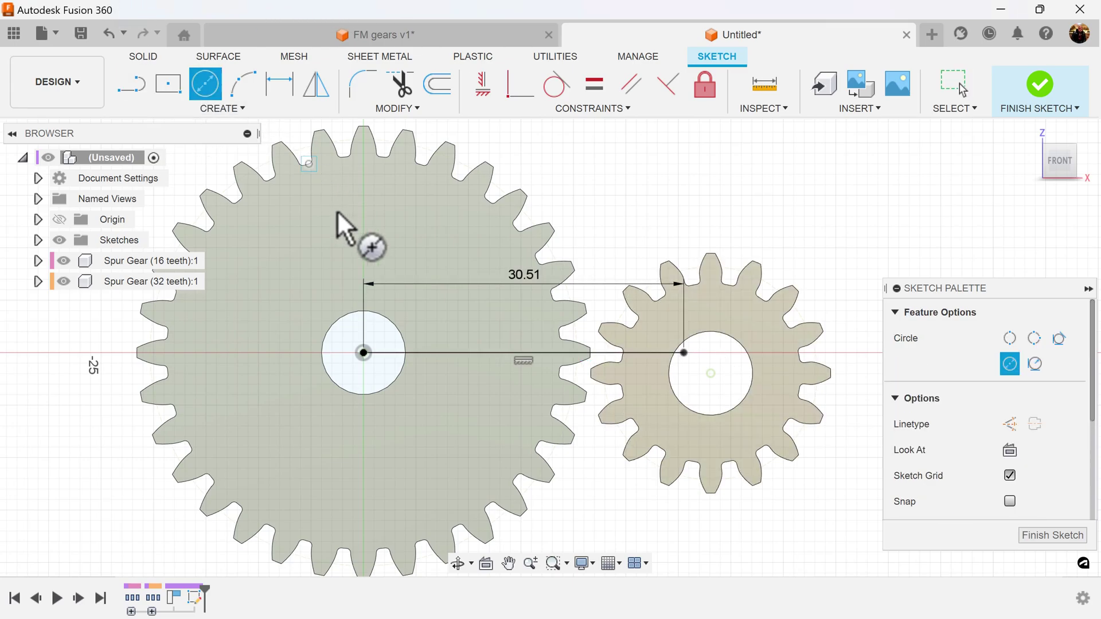
click(363, 354)
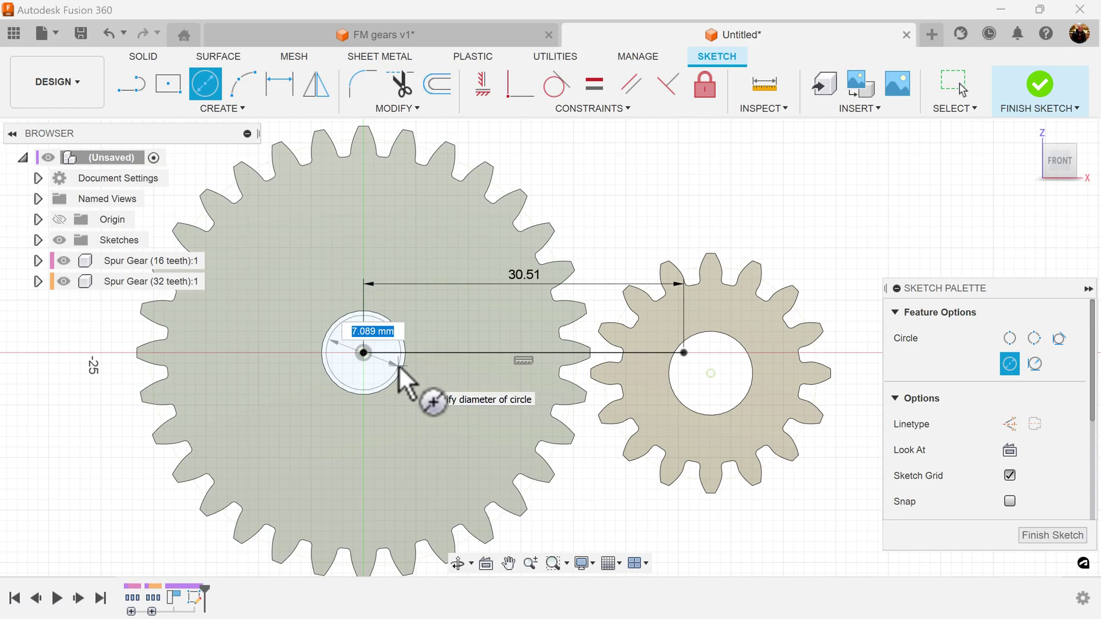
text(.96)
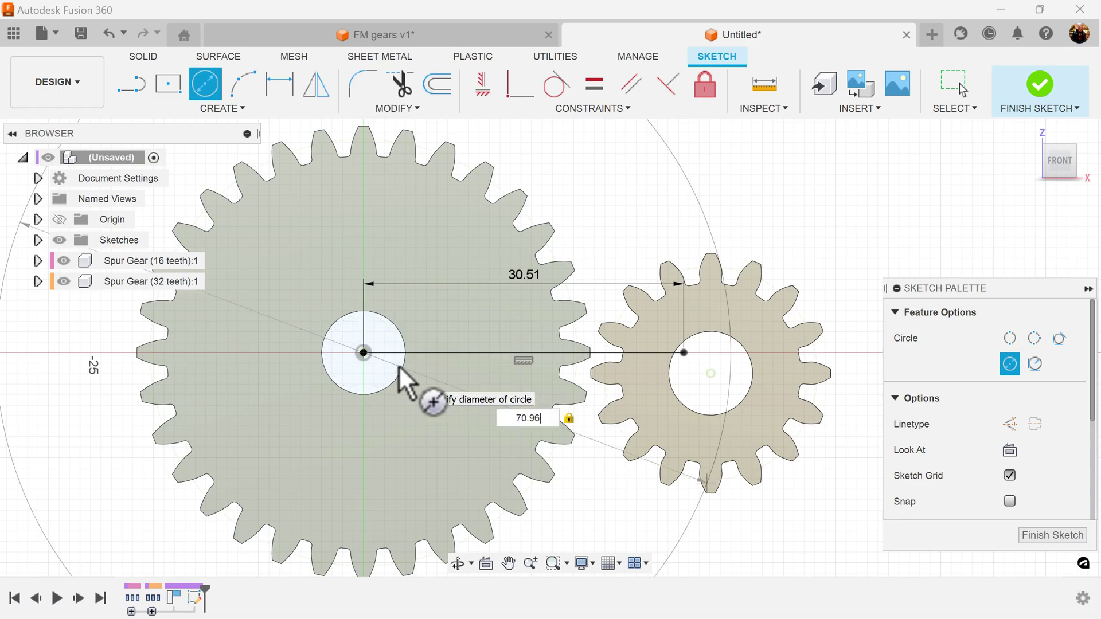
key(Return)
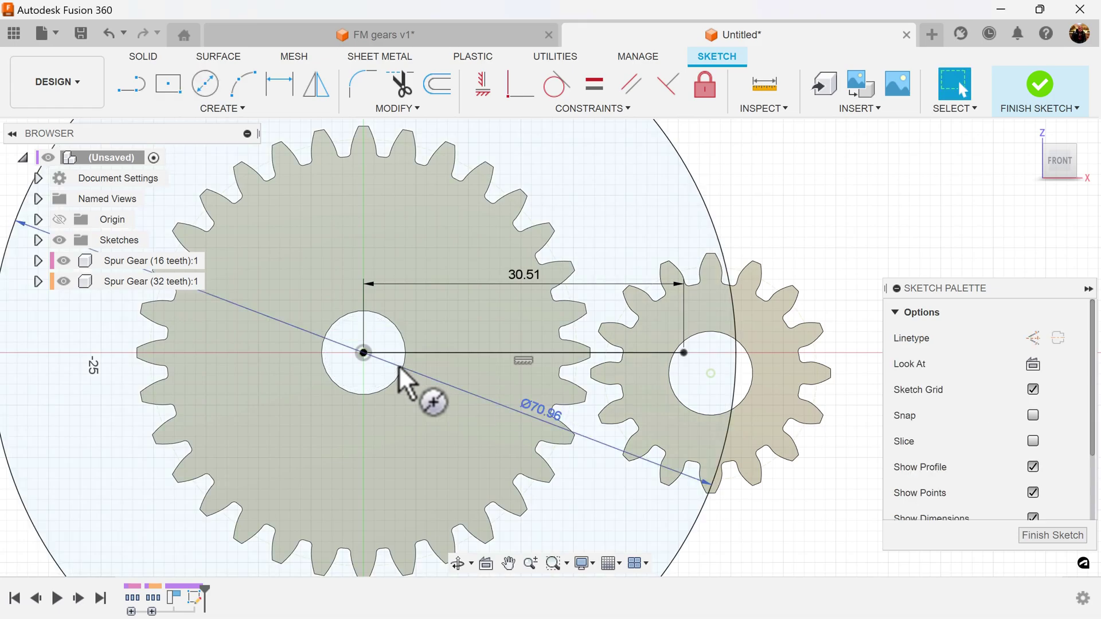
double_click(540, 409)
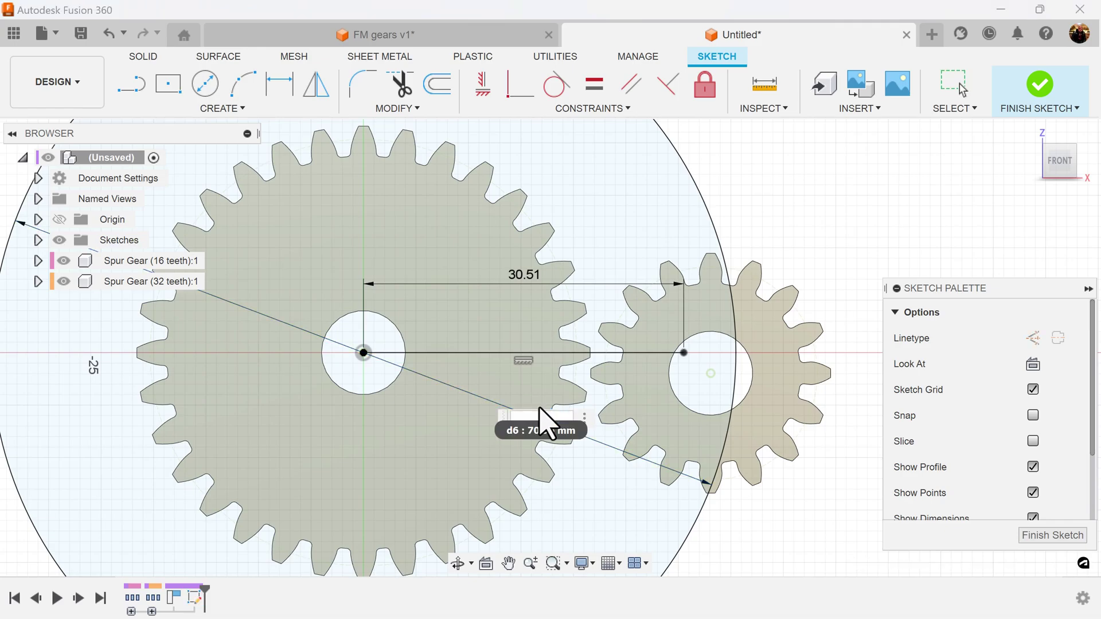
key(Escape)
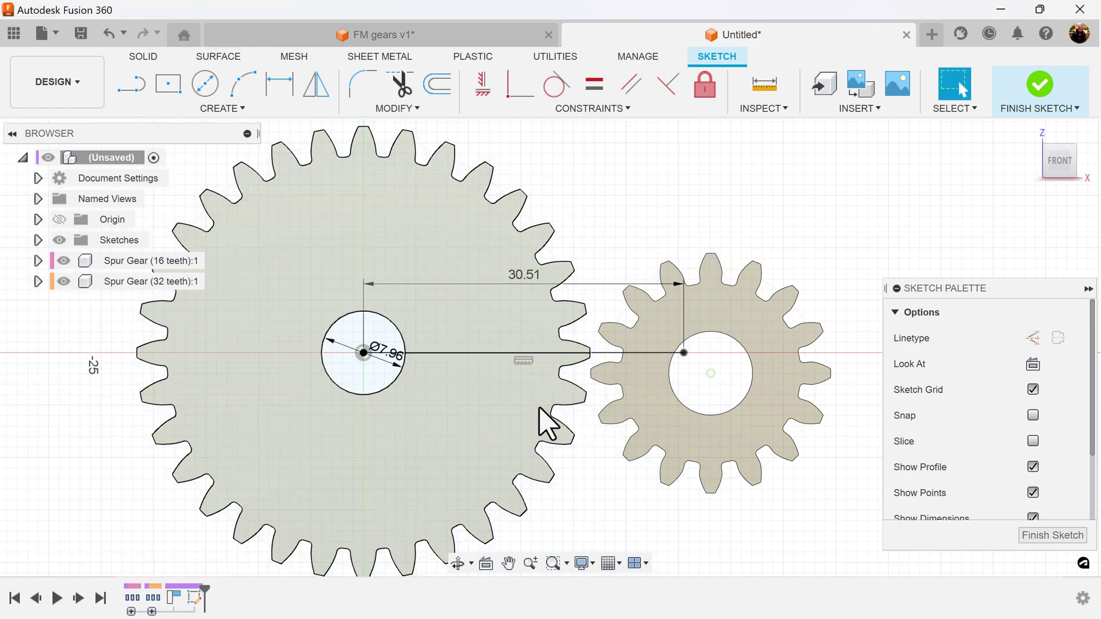
Draw a second Ø7.96 mm circle at the line's far end.
click(207, 87)
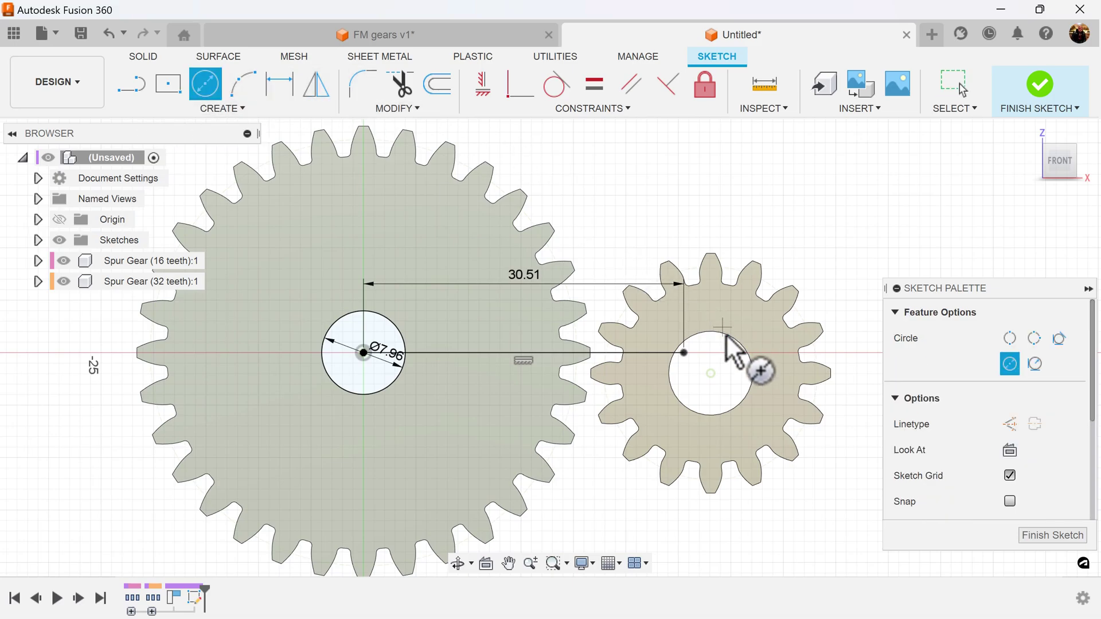
click(684, 353)
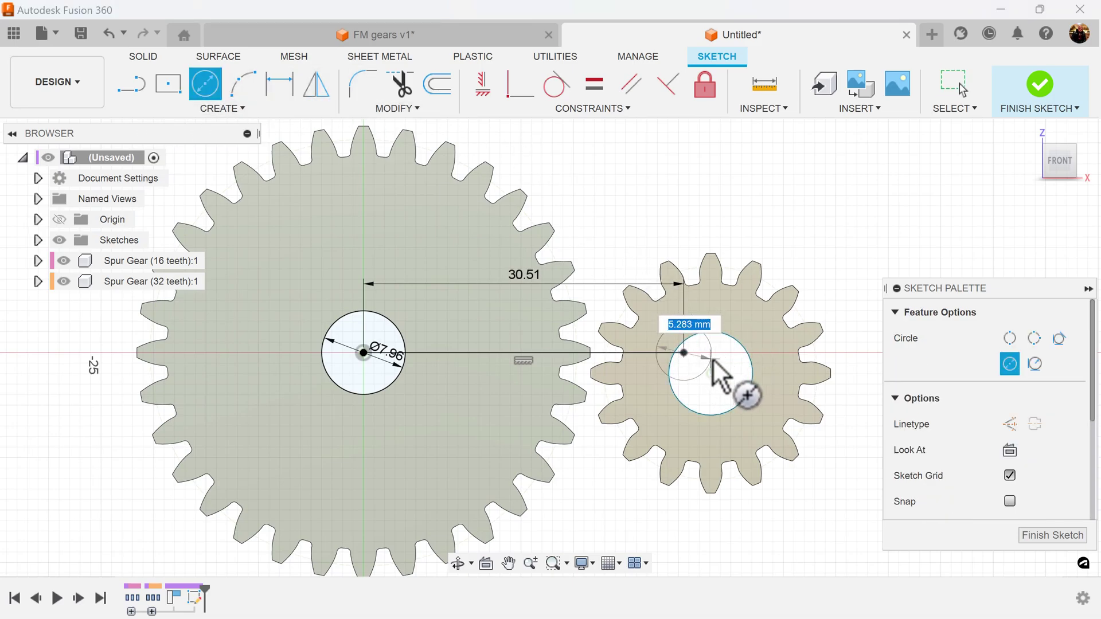
text(7.96)
key(Return)
key(Escape)
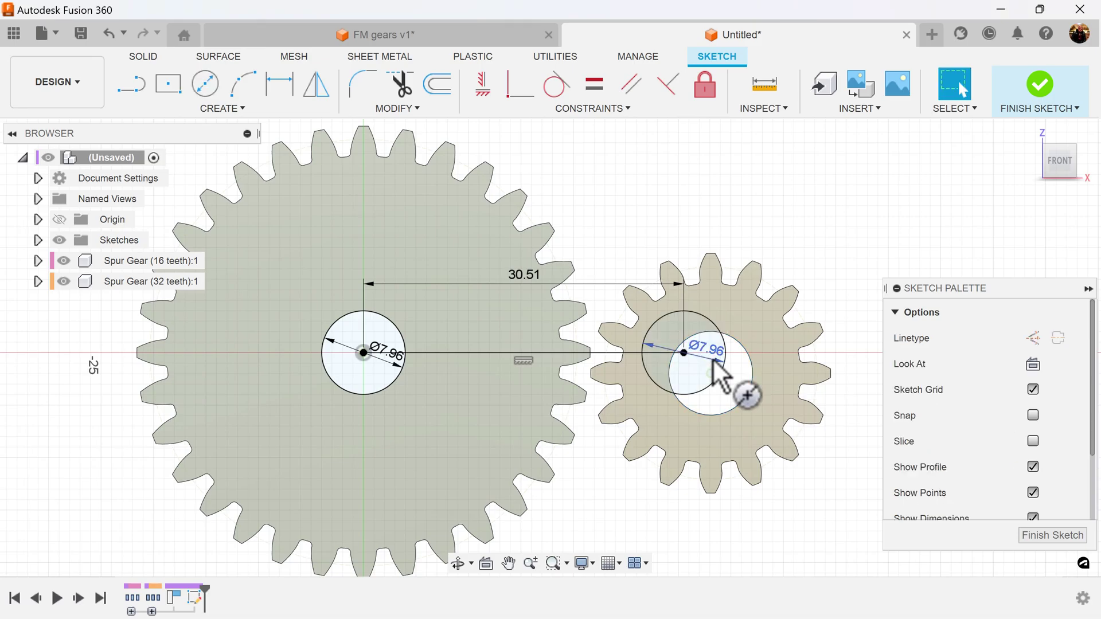
Extrude both bore circles symmetrically, 10 mm full length, as New Body, then hide Sketch1.
click(1076, 533)
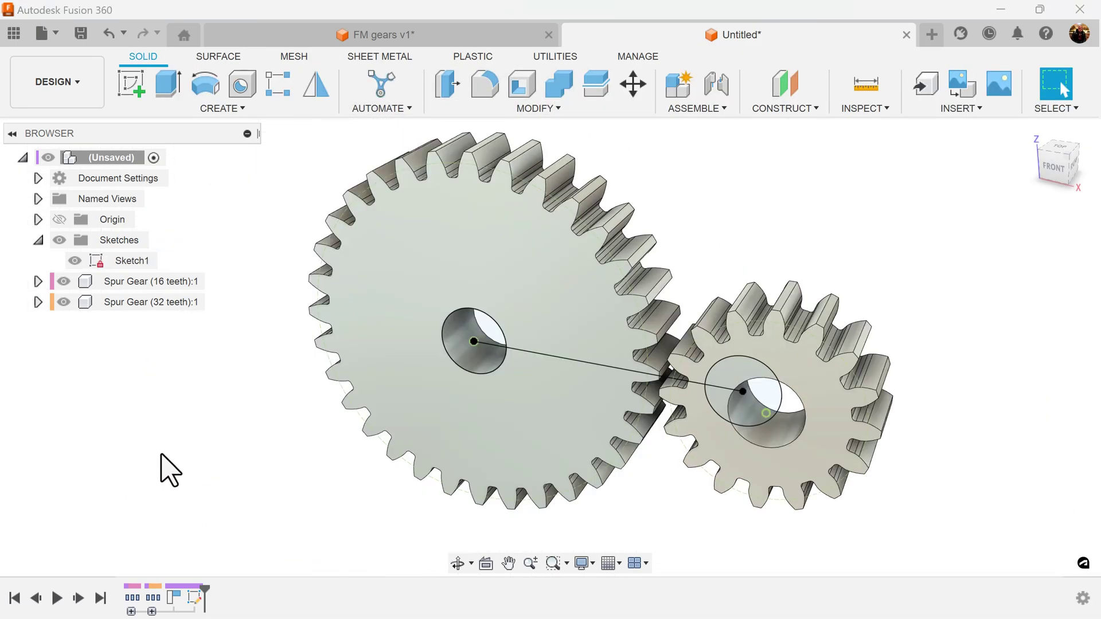
click(168, 84)
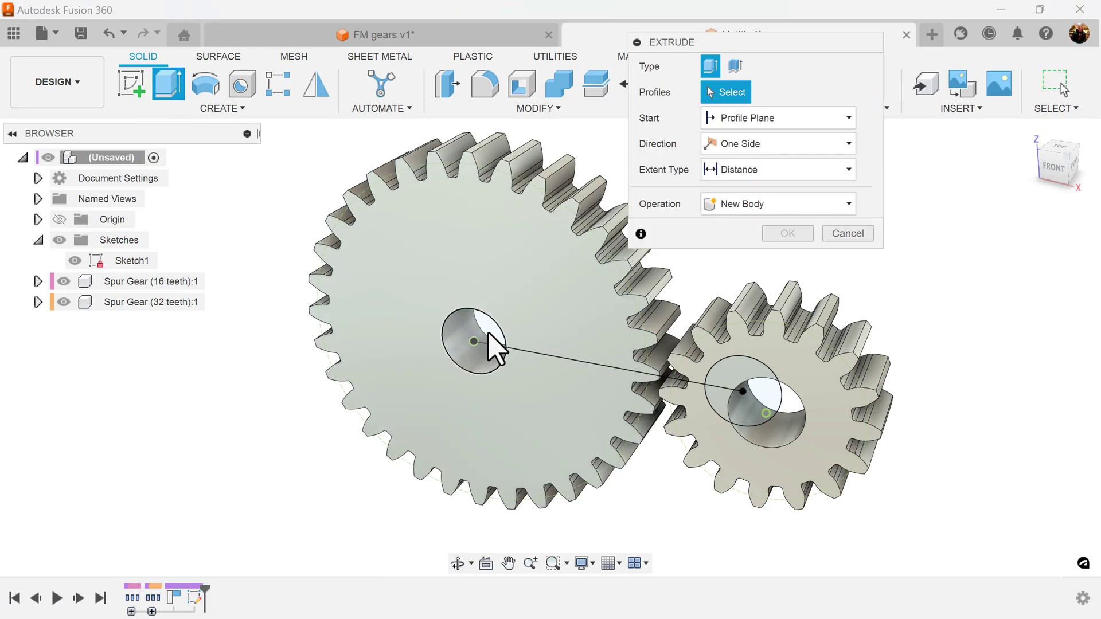
click(489, 334)
click(770, 402)
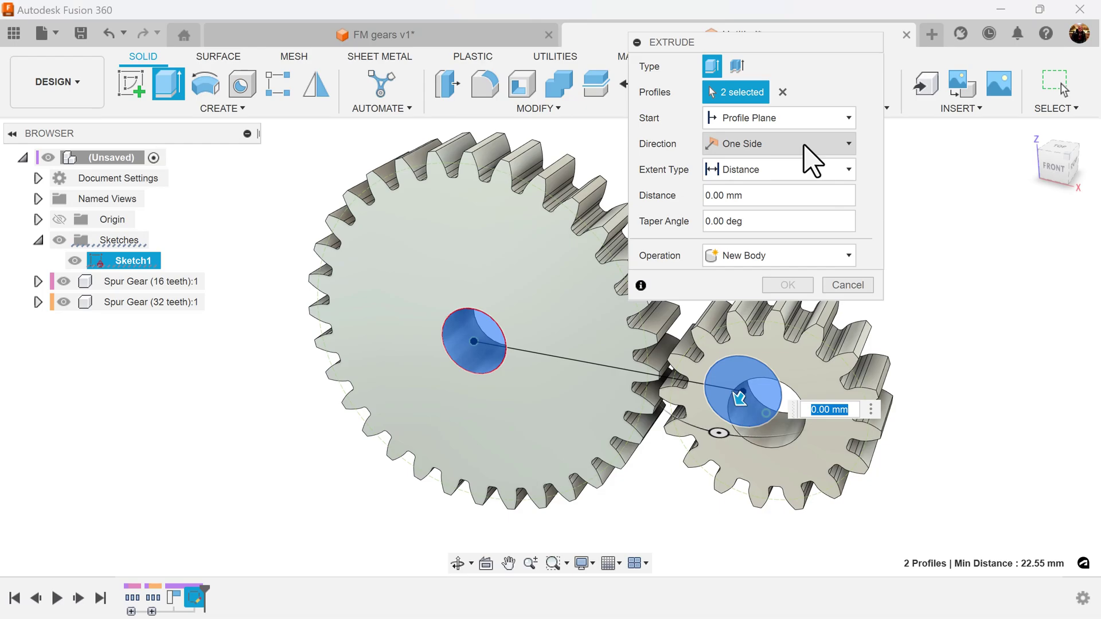
click(791, 144)
click(775, 198)
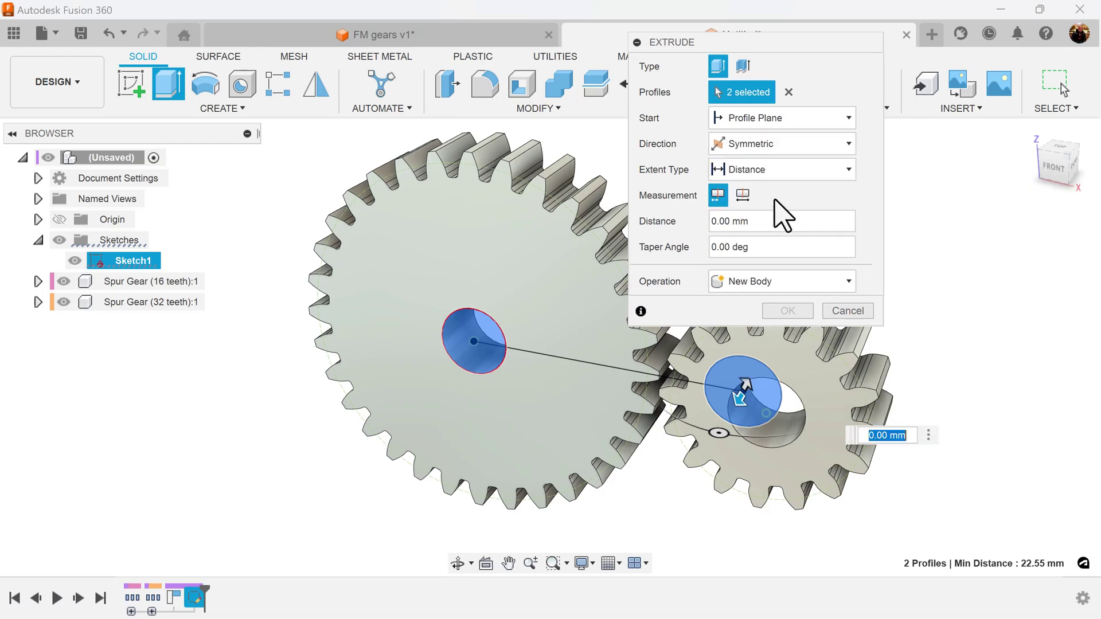
click(743, 195)
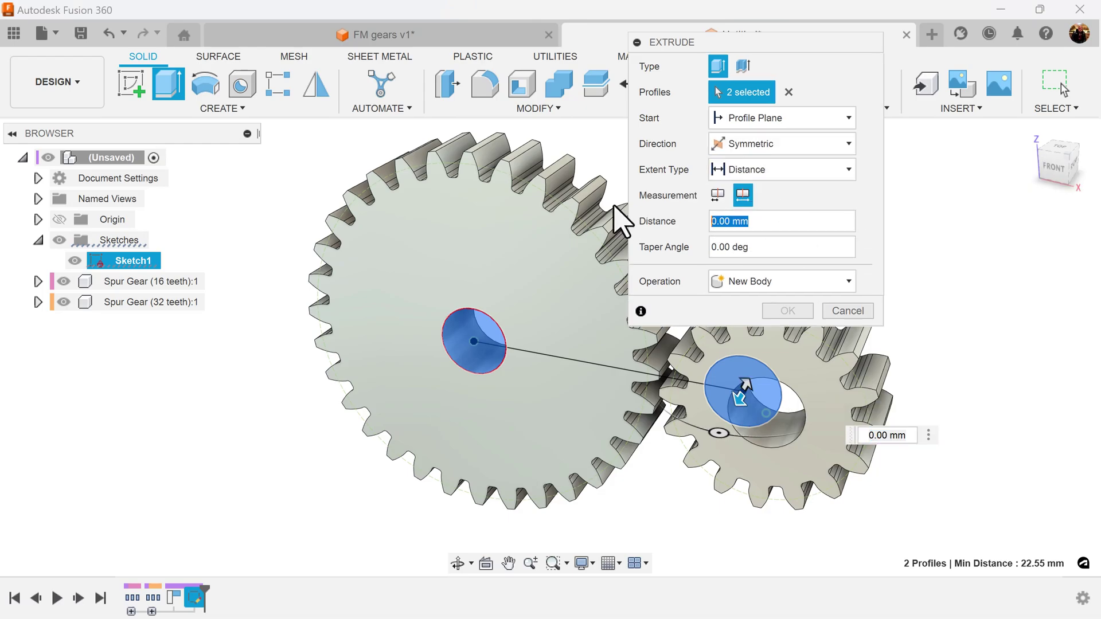
text(10)
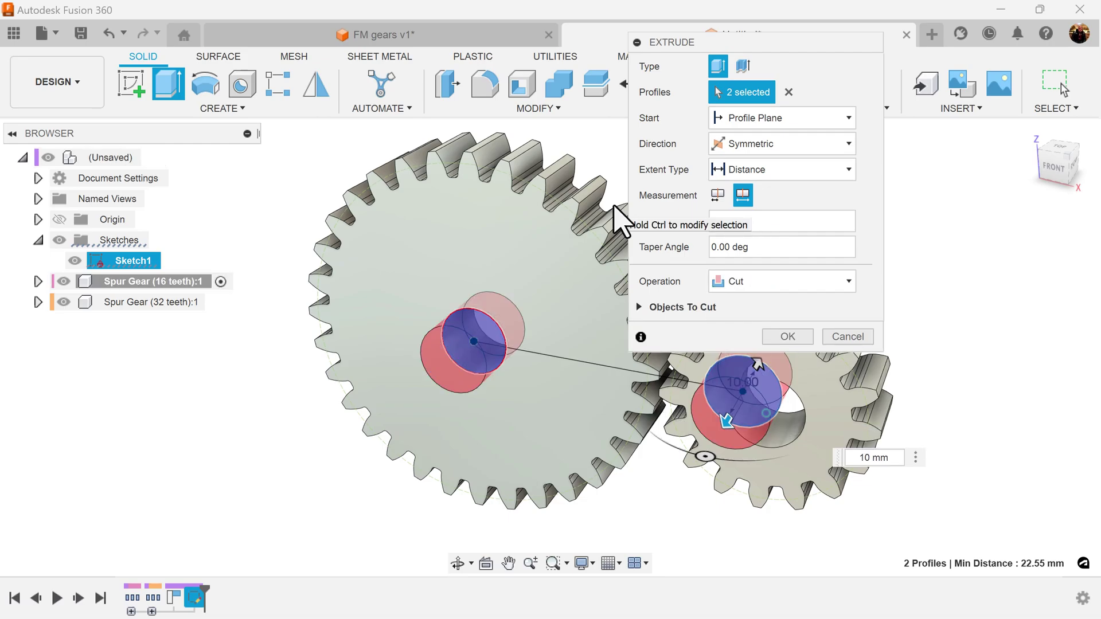
click(739, 282)
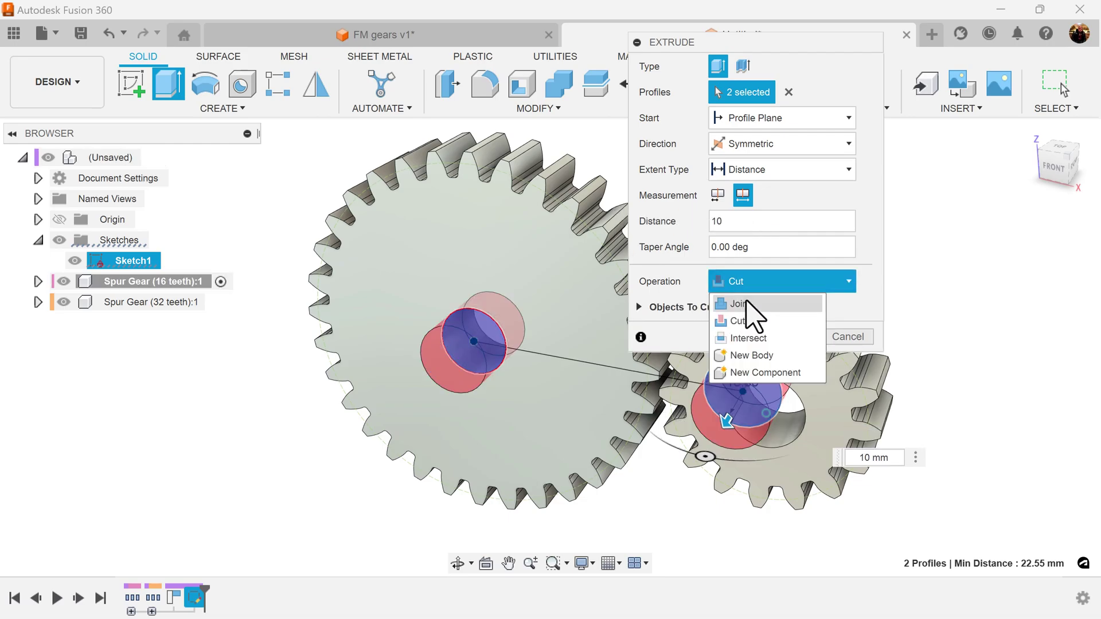
click(752, 357)
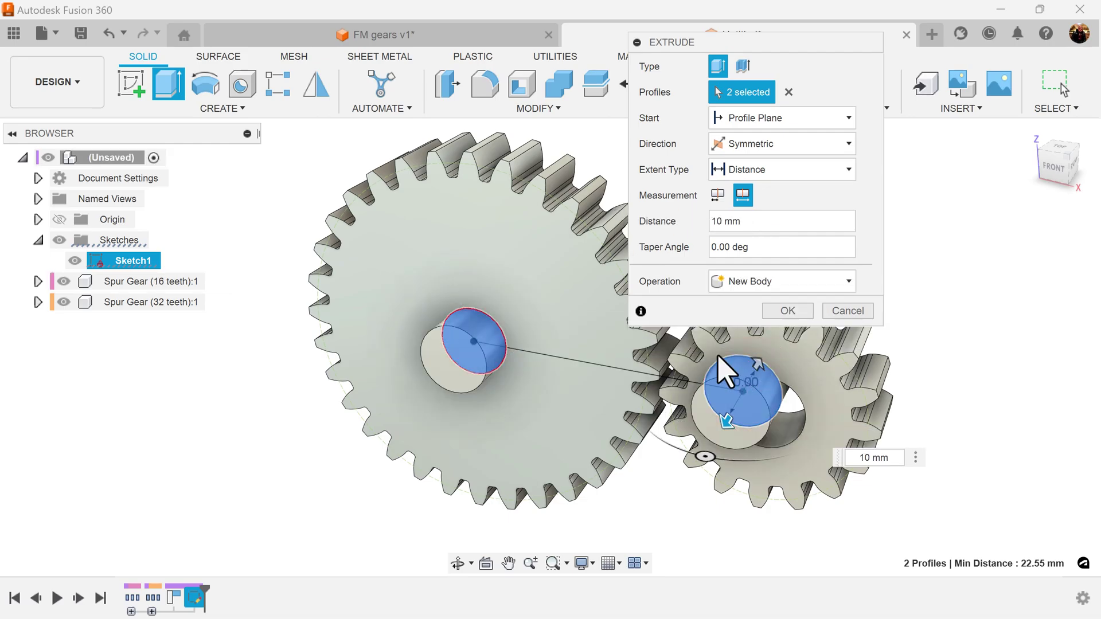
click(788, 311)
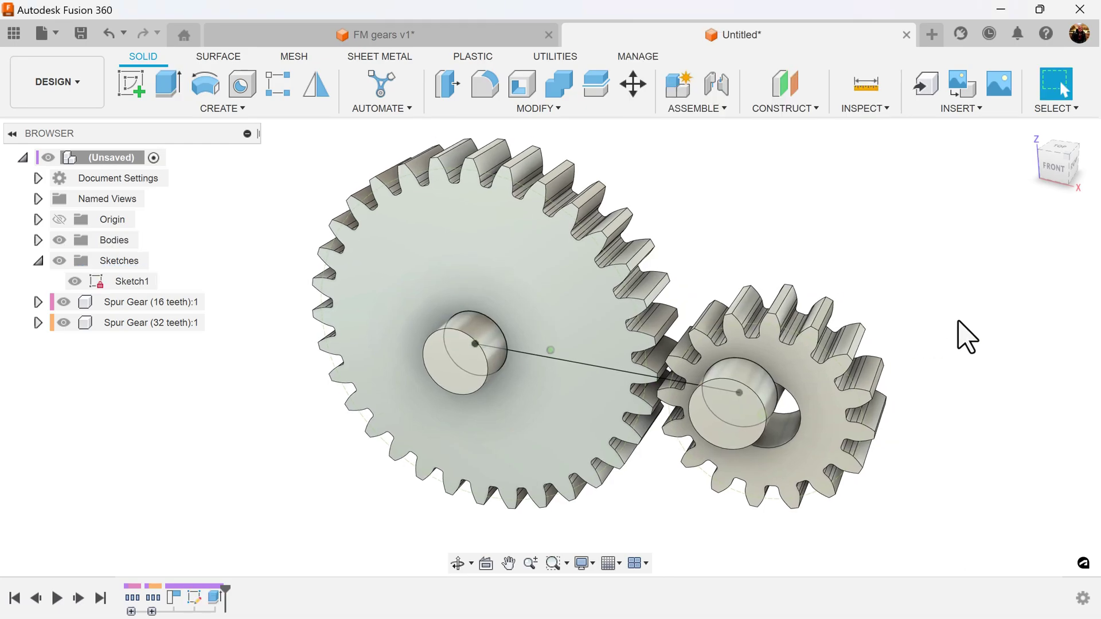
click(74, 281)
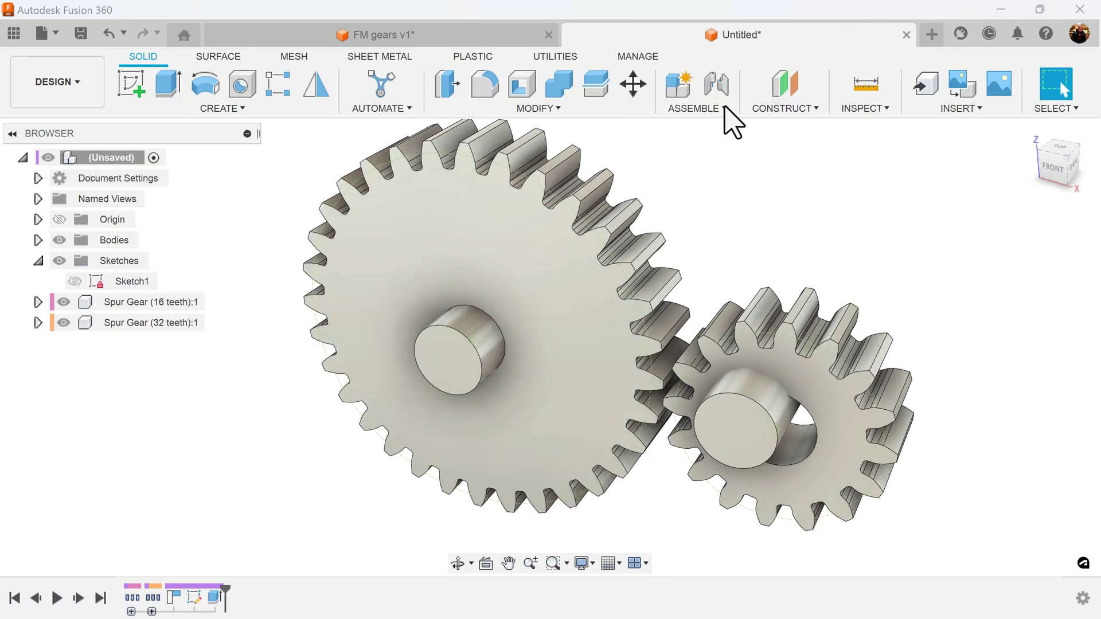
Join the small gear's bore centre to its shaft centre with a revolute joint about Z.
click(719, 87)
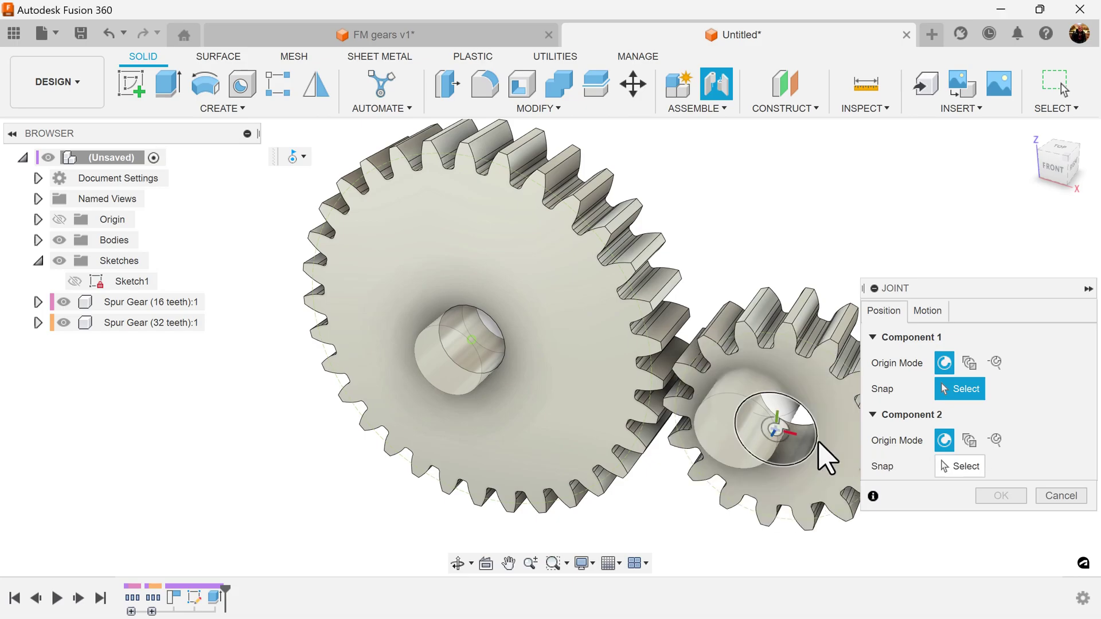
click(819, 456)
click(721, 438)
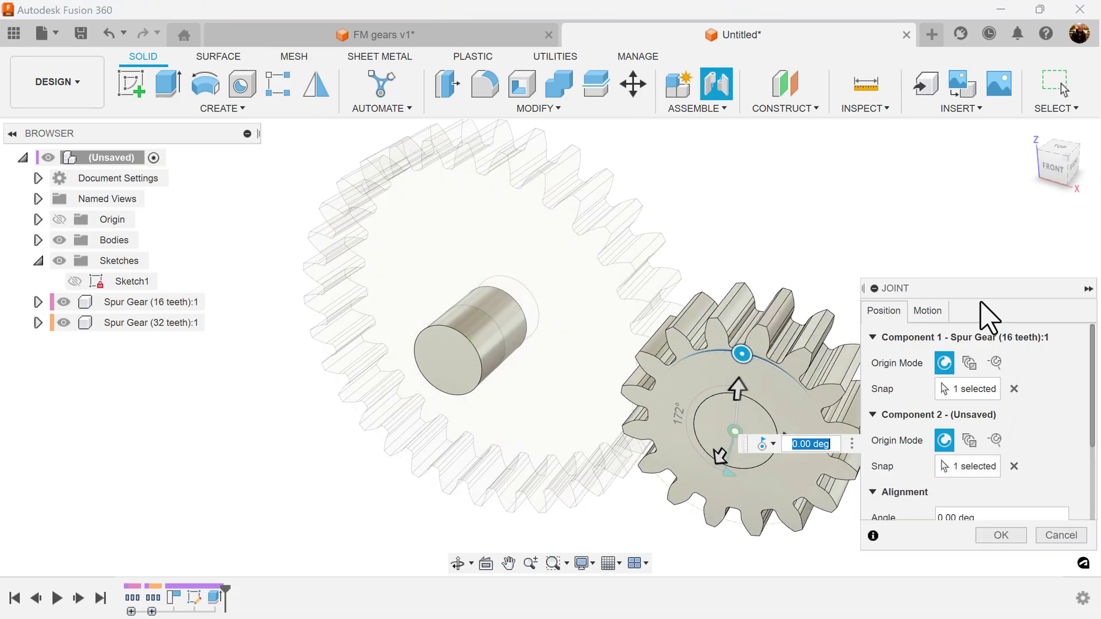
click(925, 310)
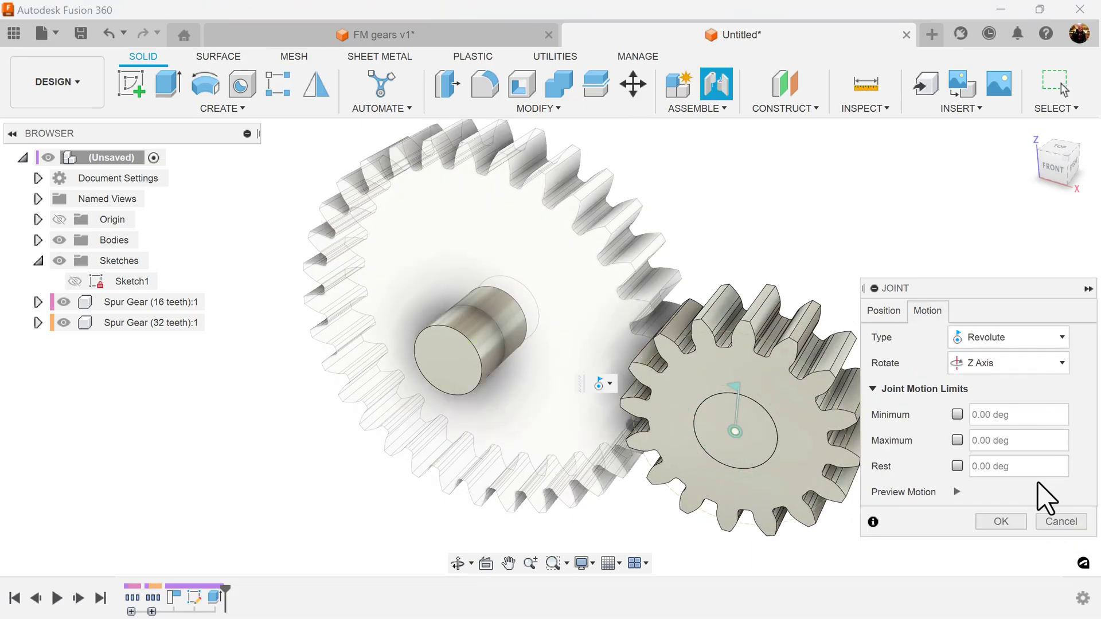
click(1001, 521)
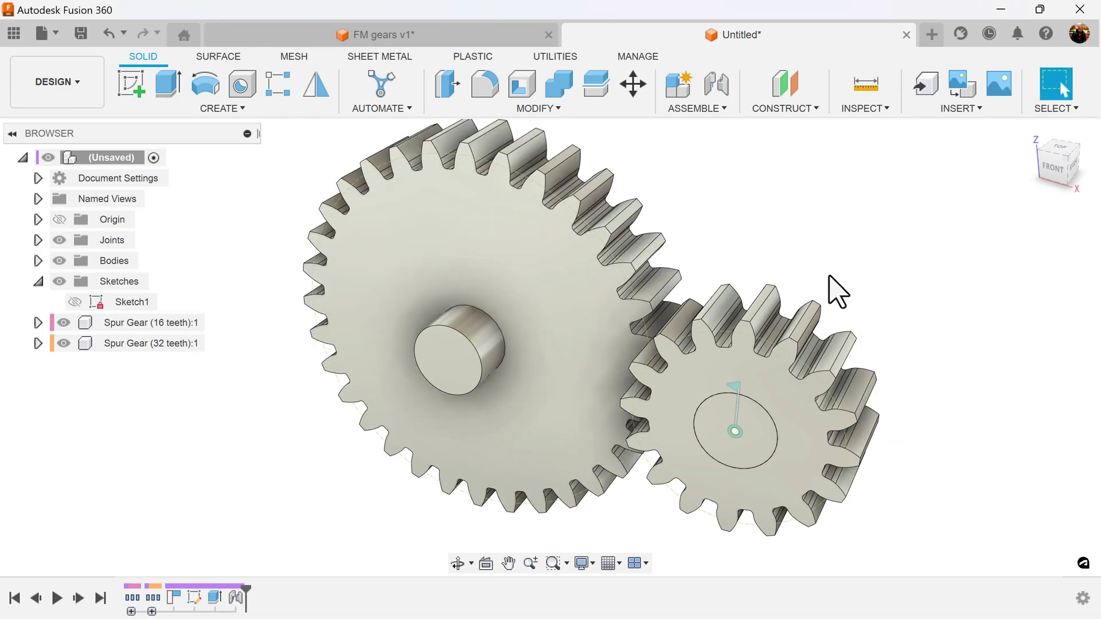
Join the large gear's hub centre to its shaft centre with a revolute joint.
click(716, 85)
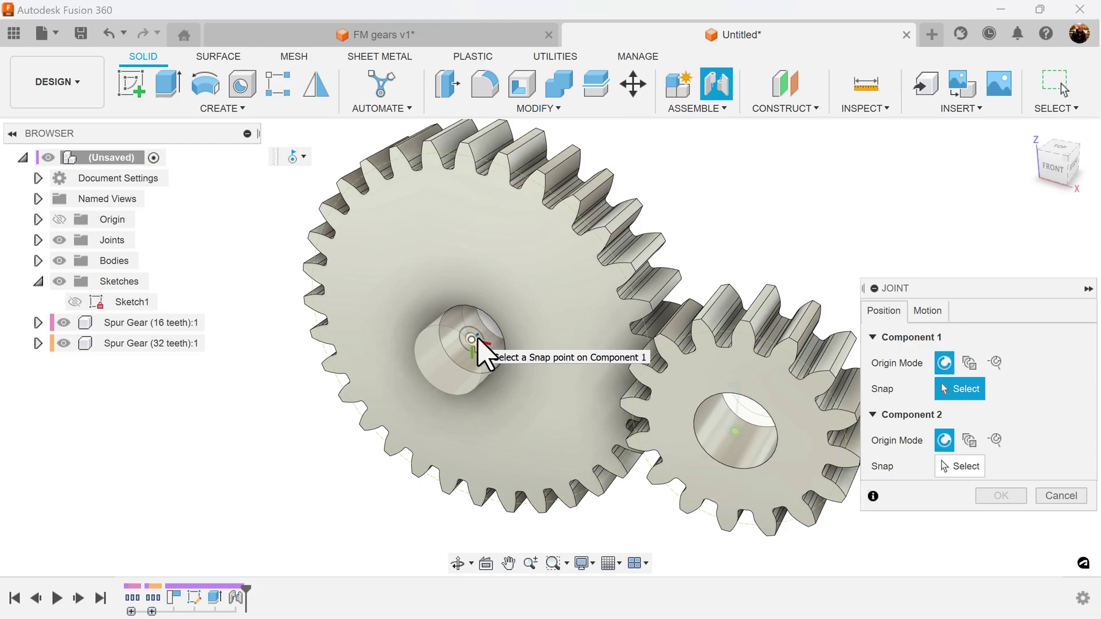
click(478, 341)
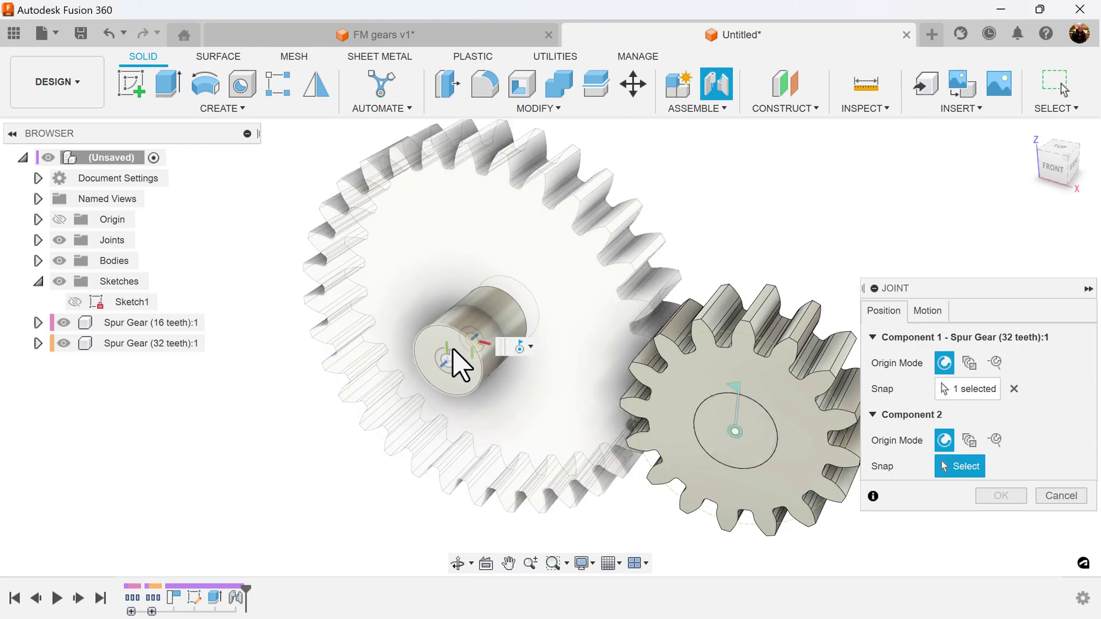
click(446, 362)
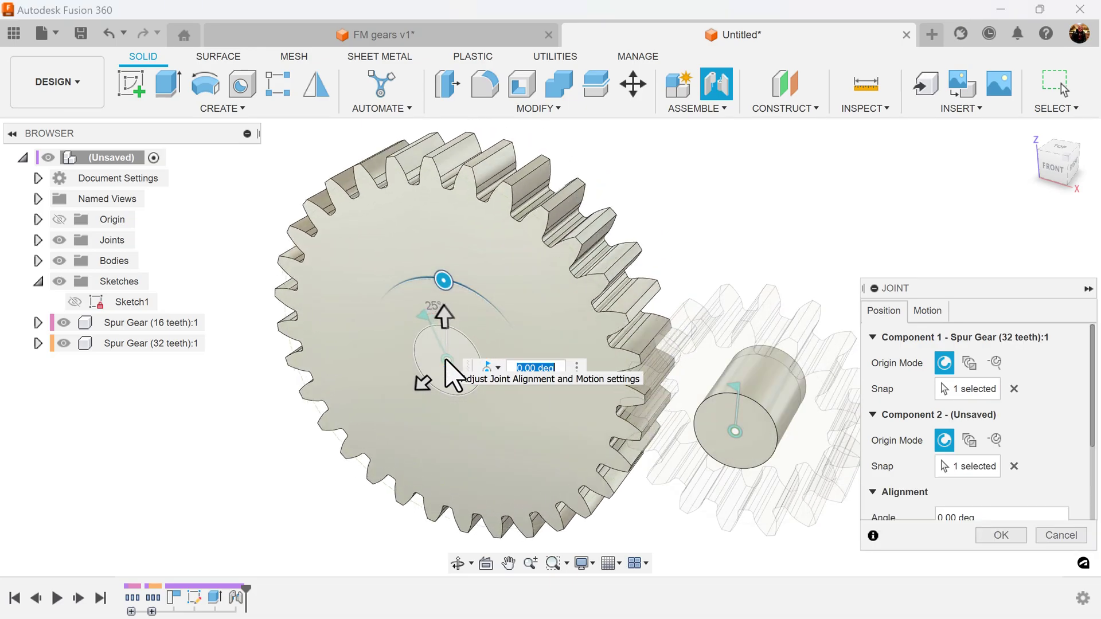
click(1001, 535)
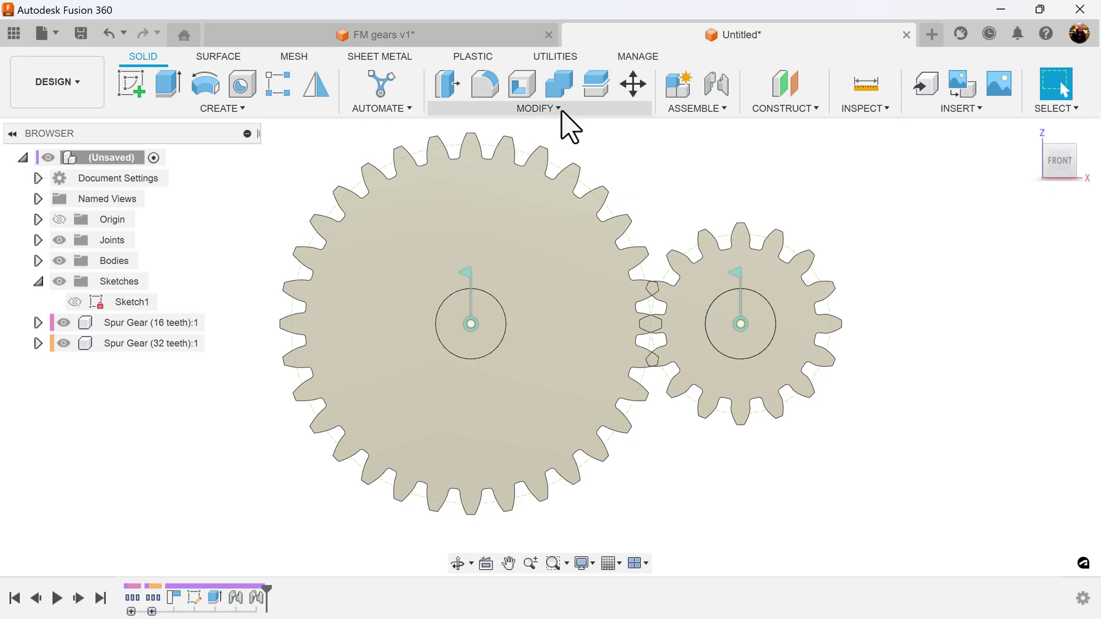
Start a Motion Link between the small and large gears' revolute joints.
click(714, 109)
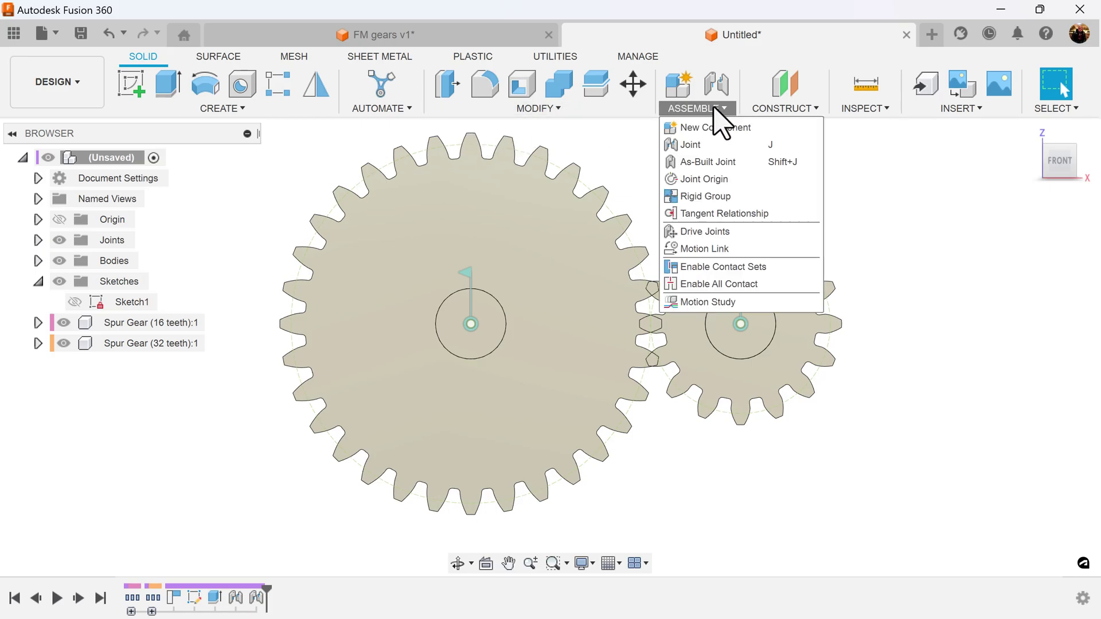
click(706, 249)
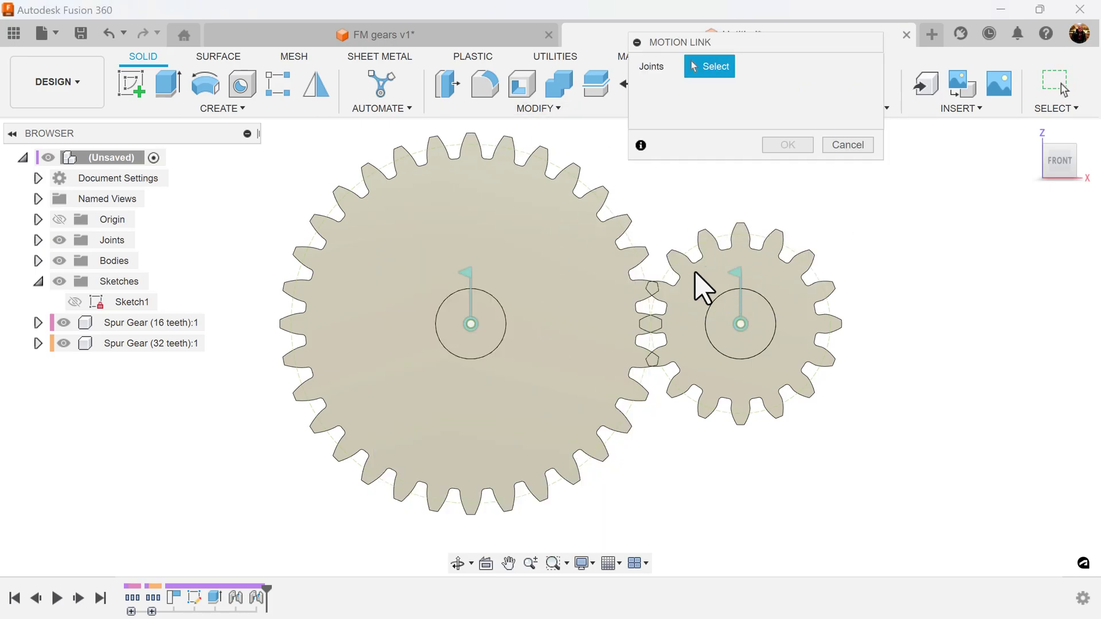
click(741, 325)
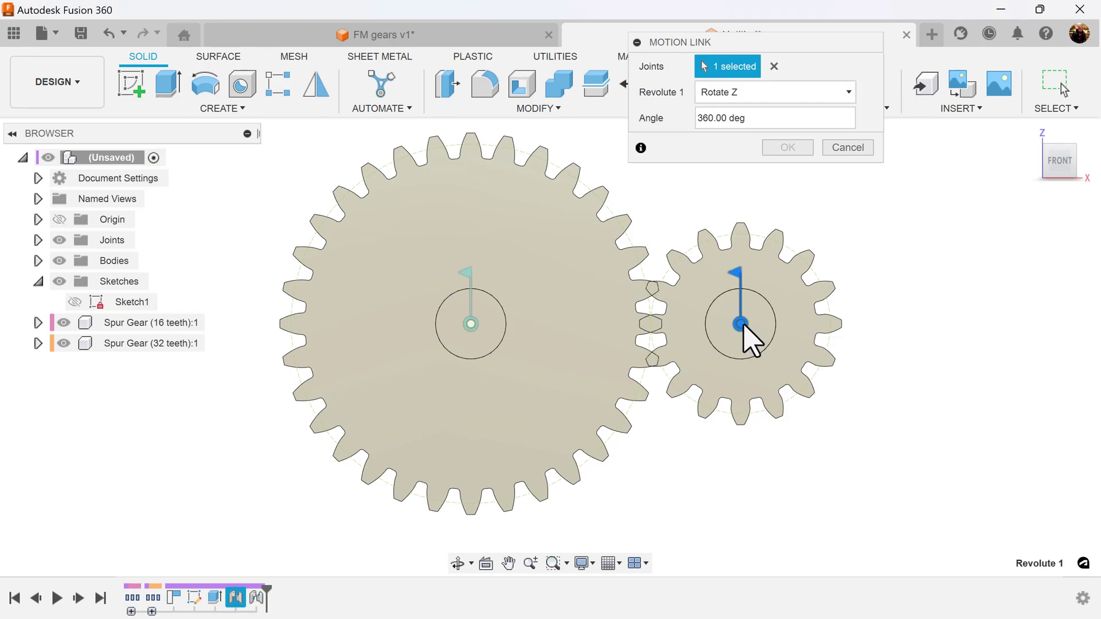
click(469, 325)
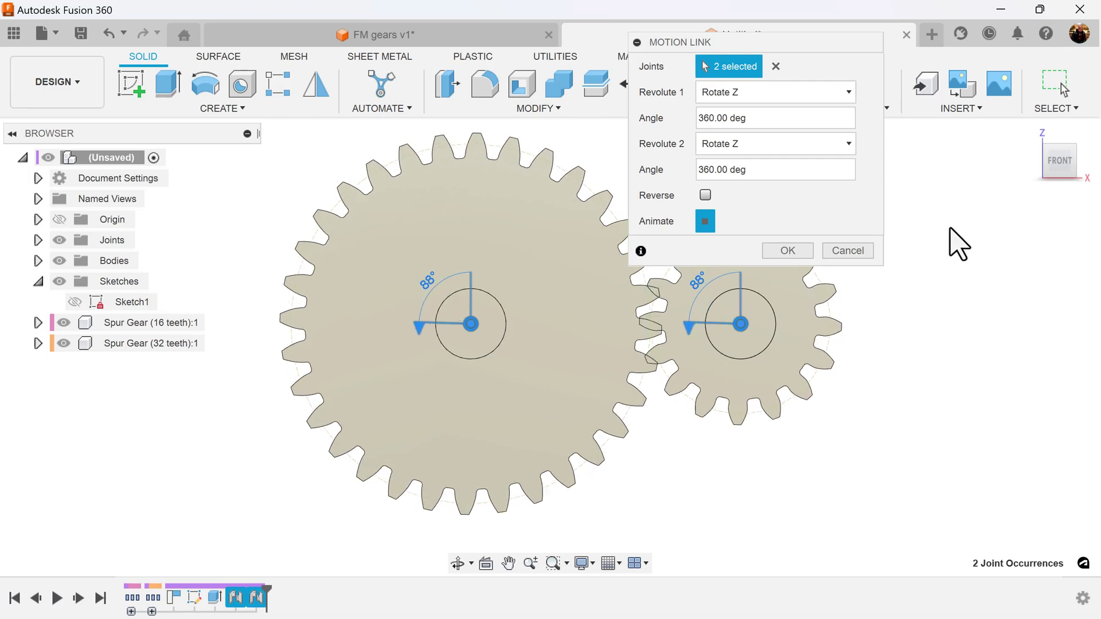
drag(816, 44, 1023, 26)
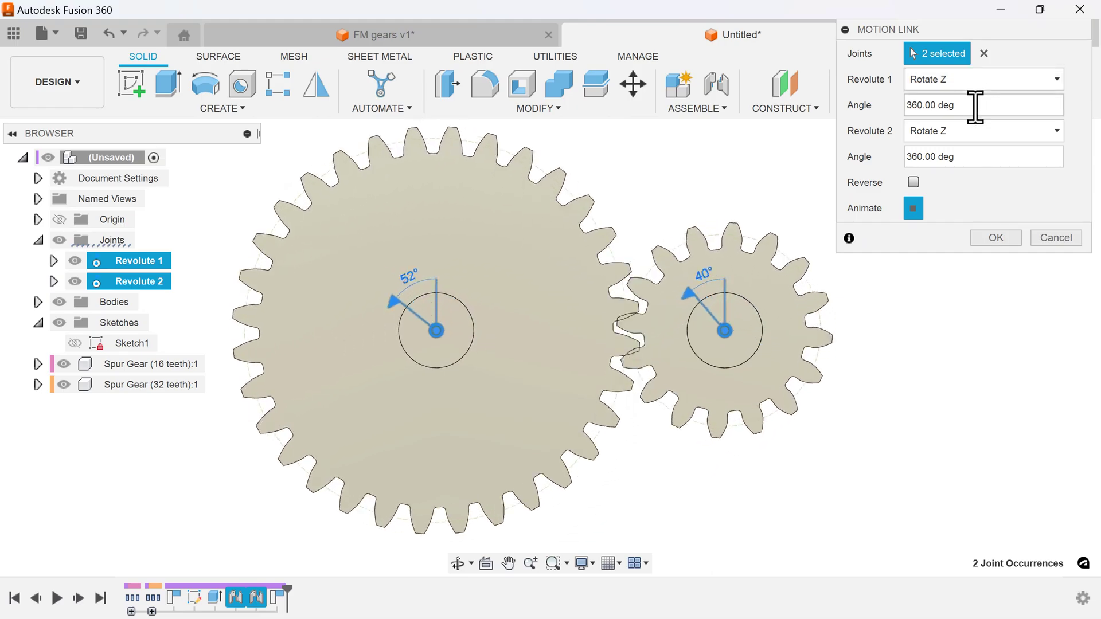
Set the motion link's joint angles to 32 deg and 16 deg.
drag(975, 106, 877, 105)
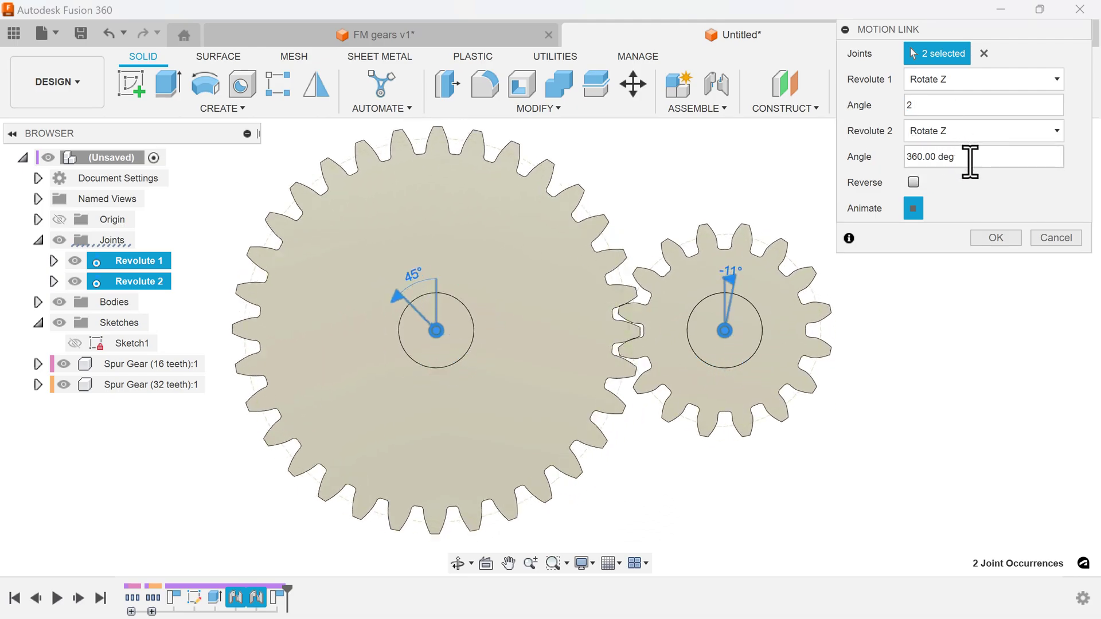
drag(971, 159, 912, 158)
text(1)
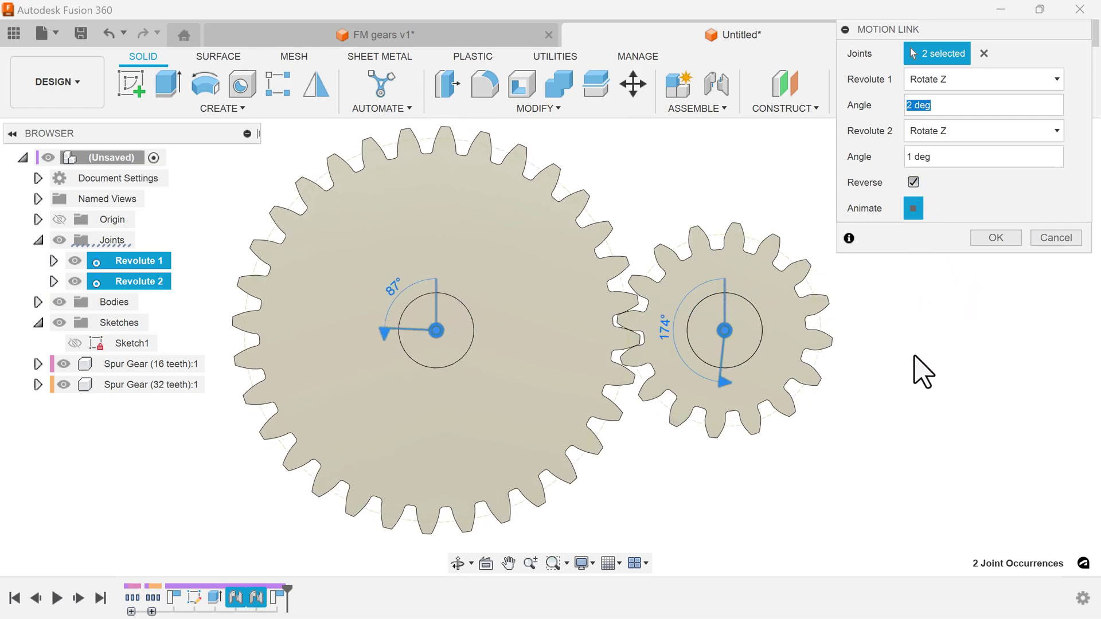
drag(949, 157, 867, 151)
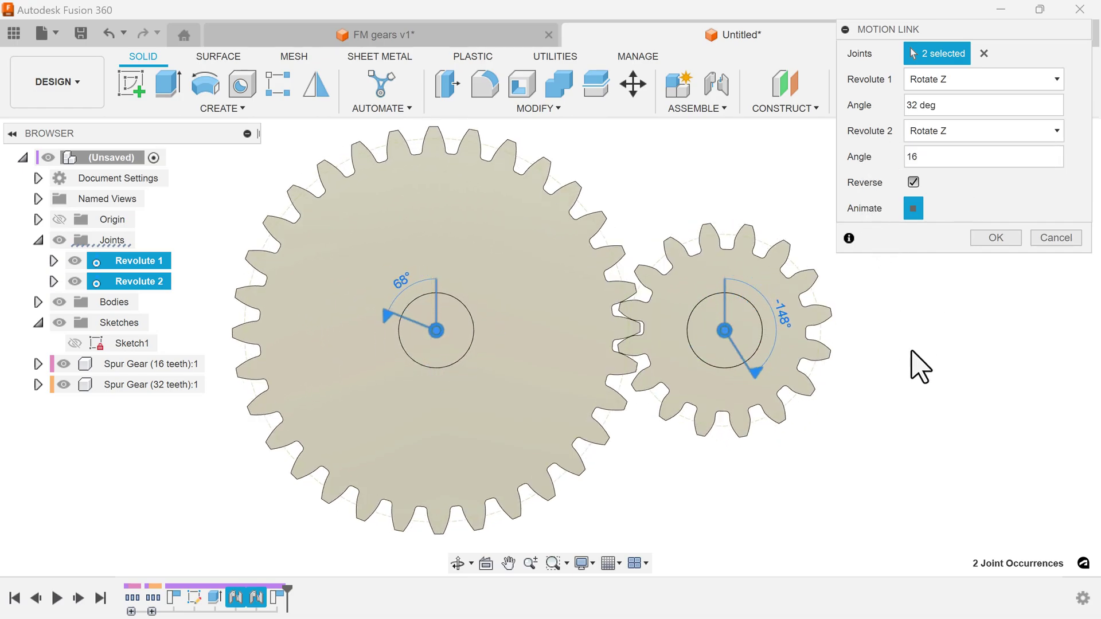